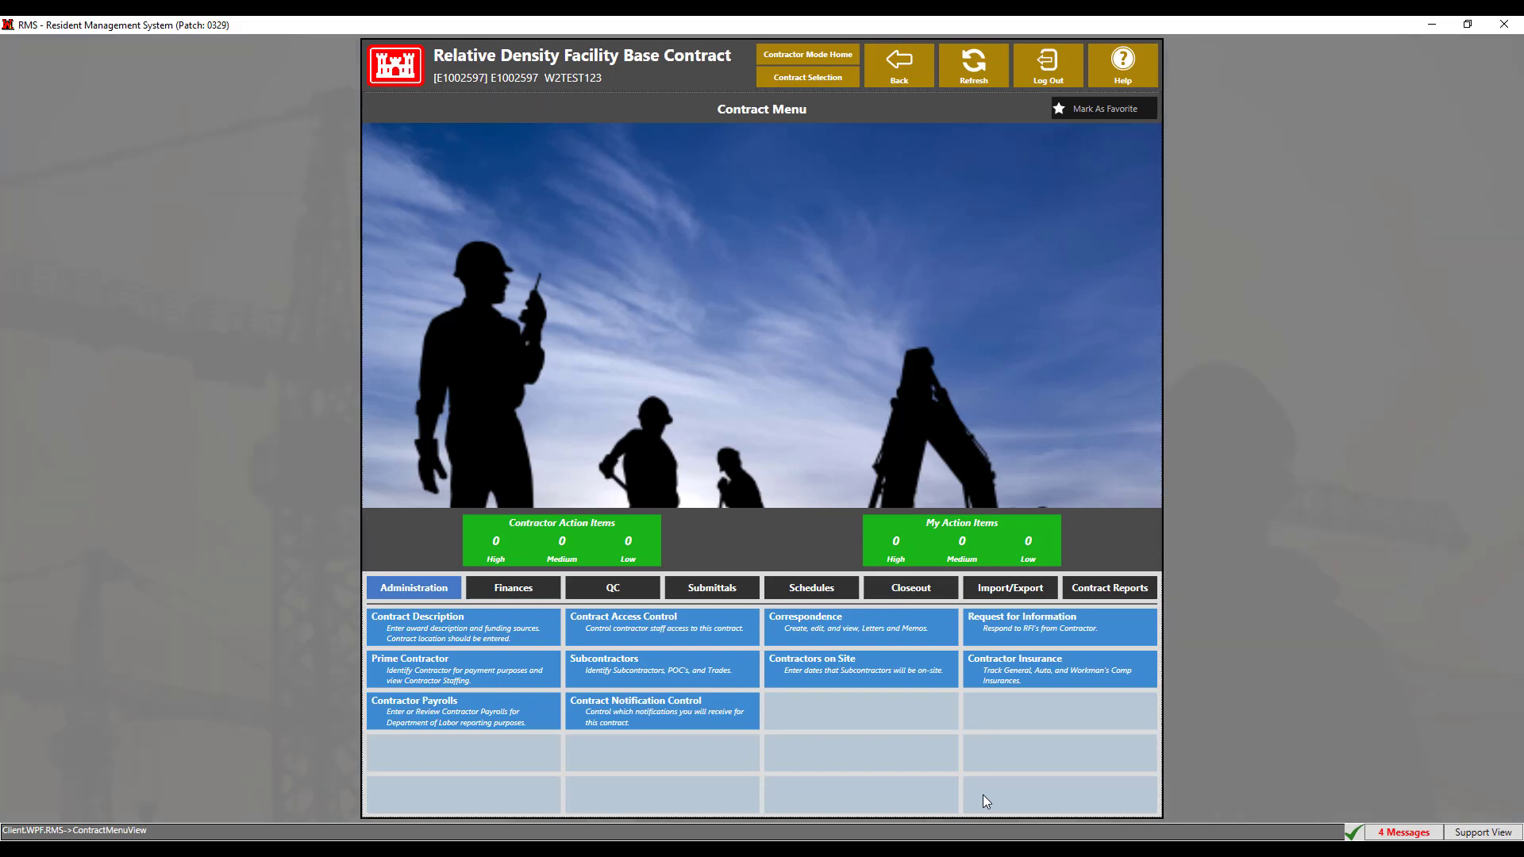
Step: Open the Transmittal Log for Register 01-Main Register from the contract's Submittals options
click(736, 589)
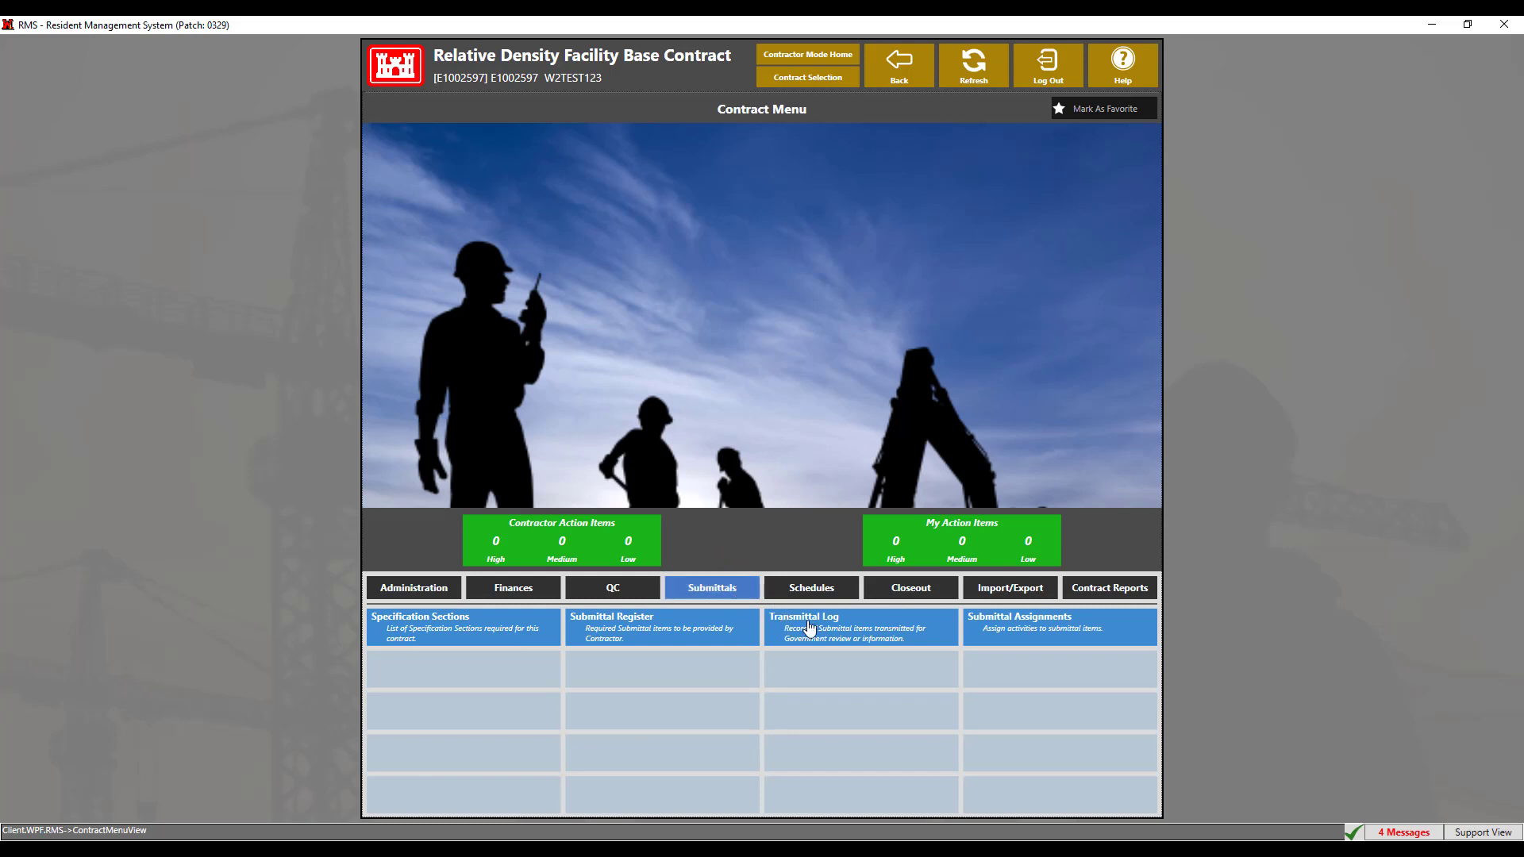
click(831, 632)
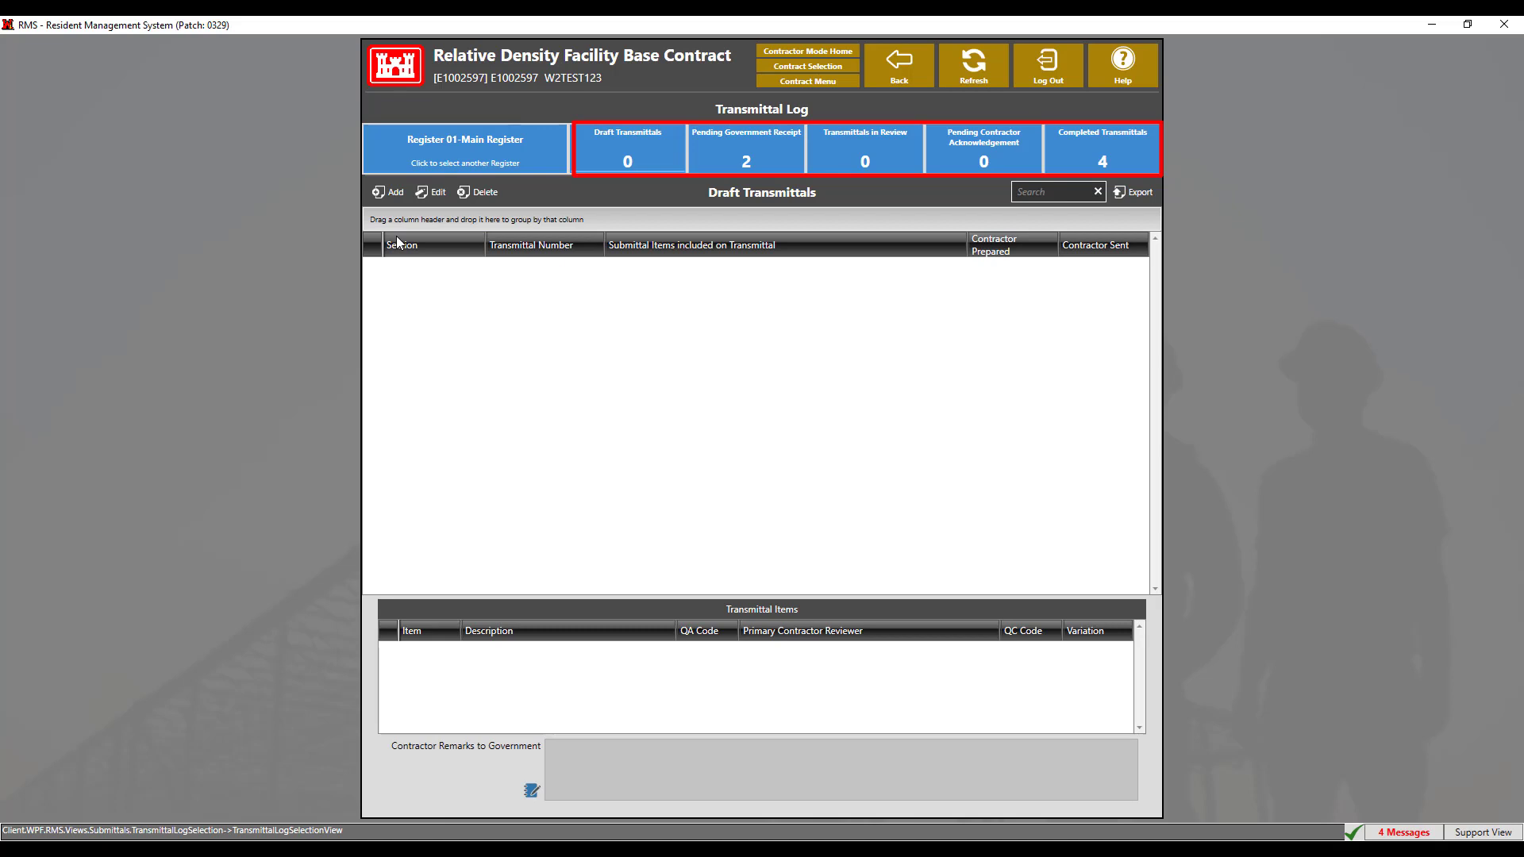
Step: Add a new transmittal for section 01 32 01 and advance to its outstanding submittal items
click(388, 193)
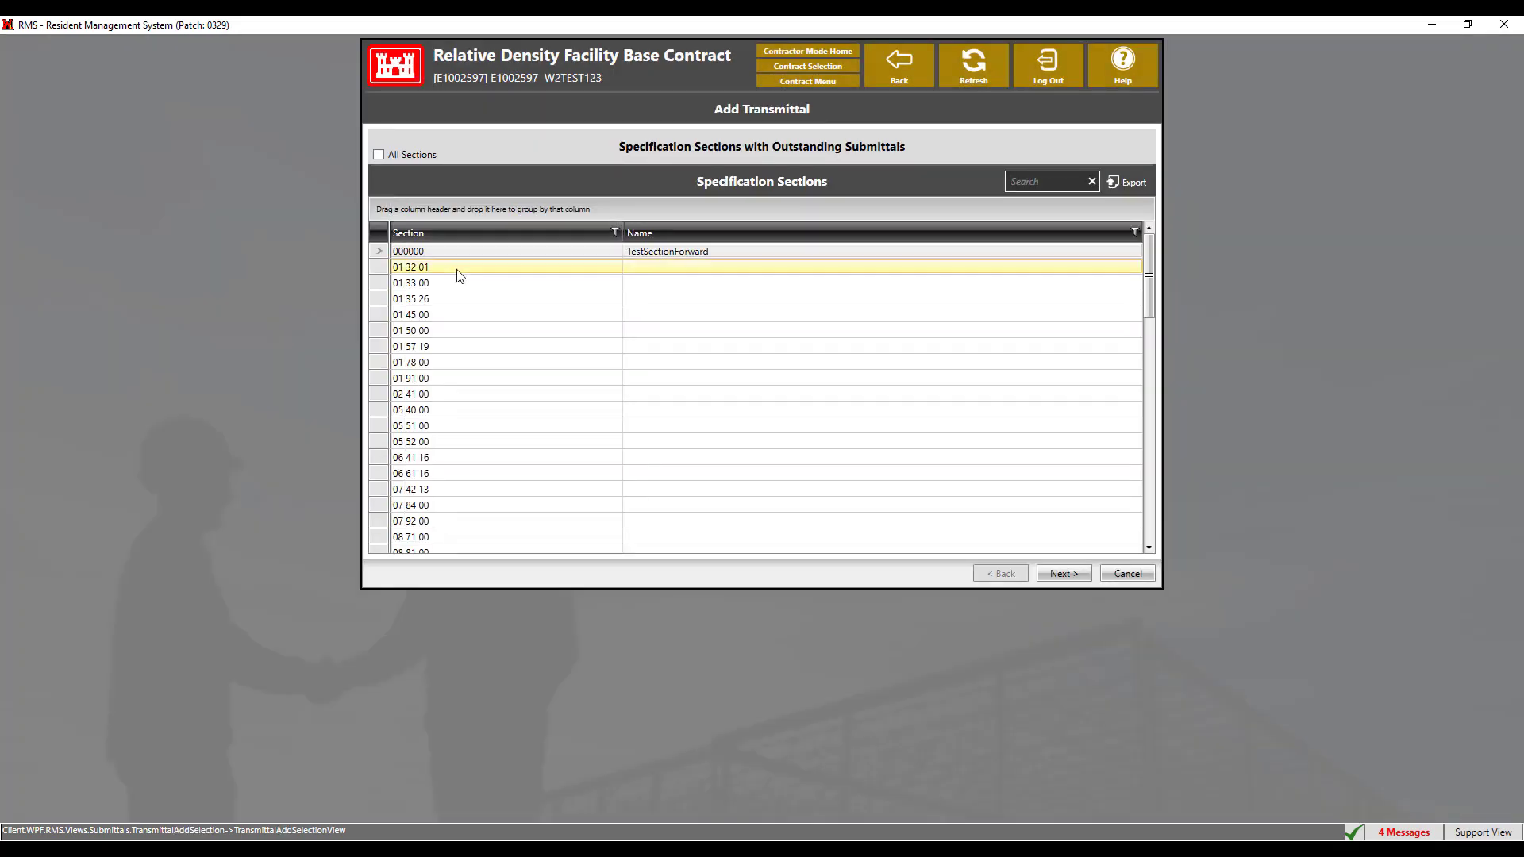
click(420, 156)
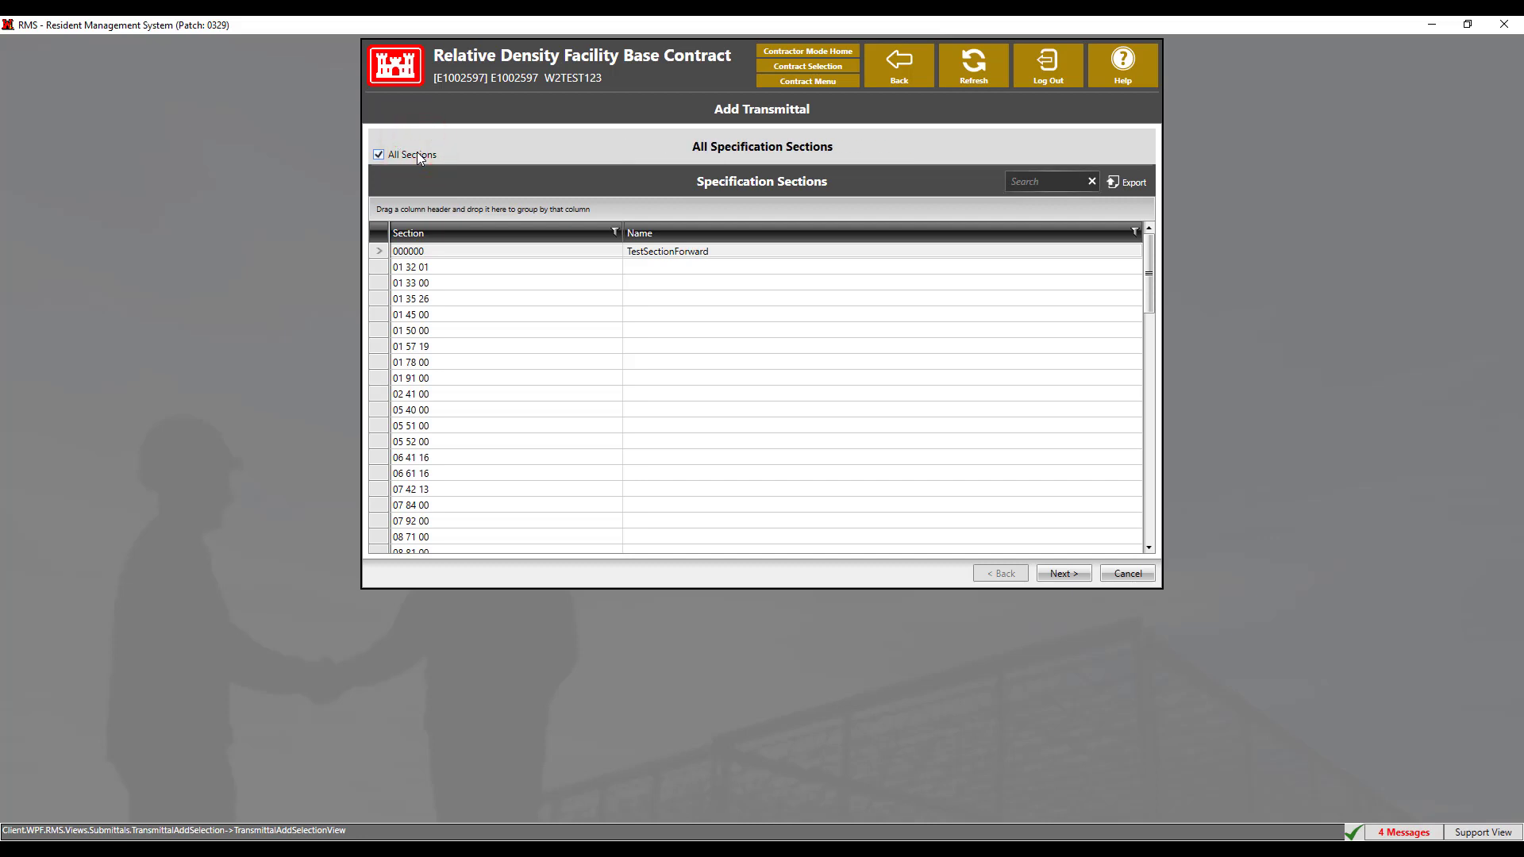
click(418, 156)
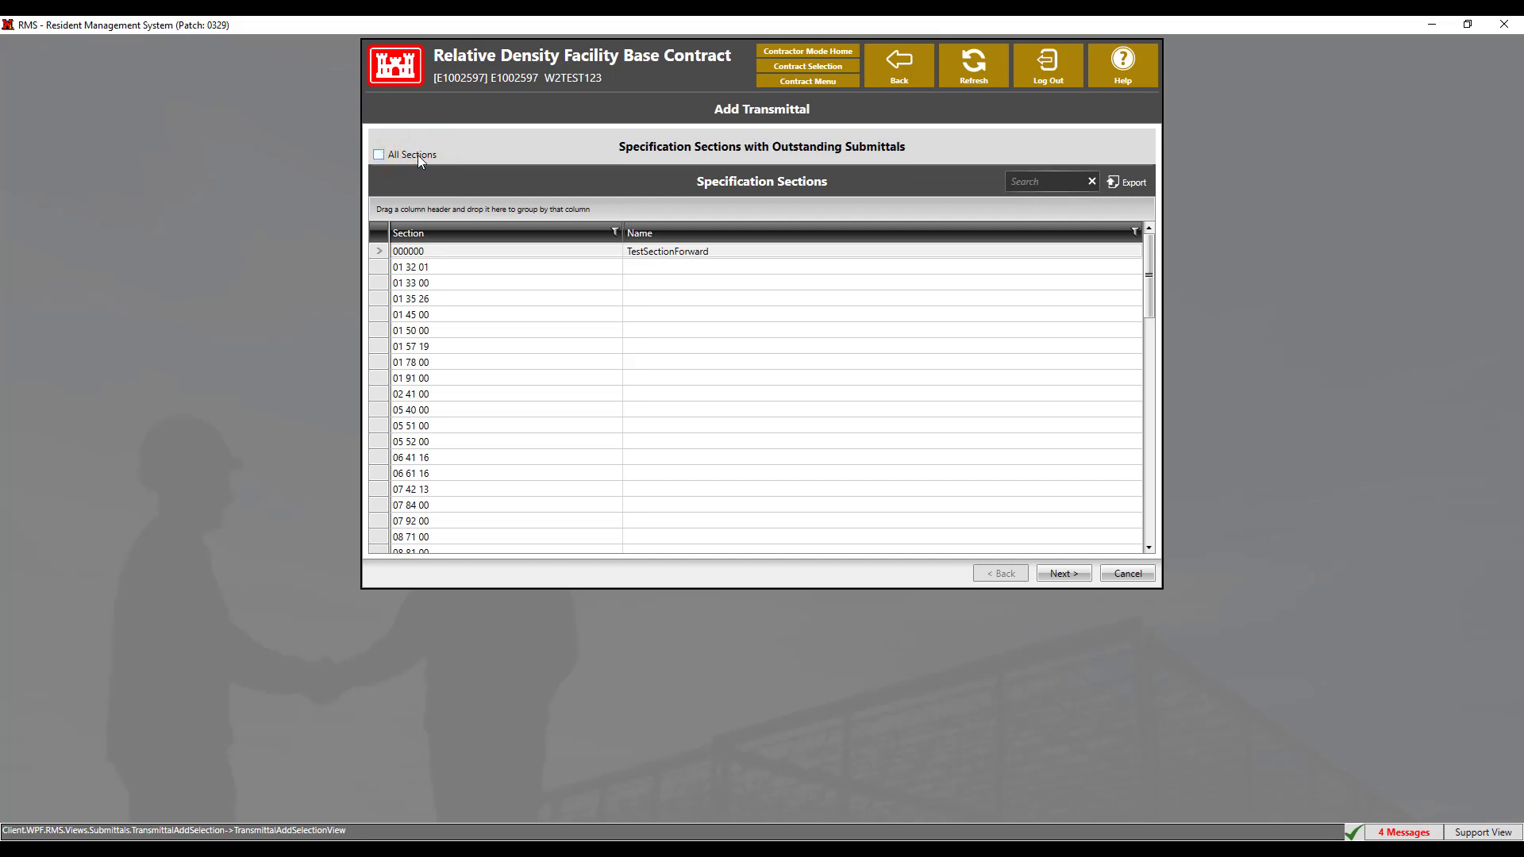
click(427, 269)
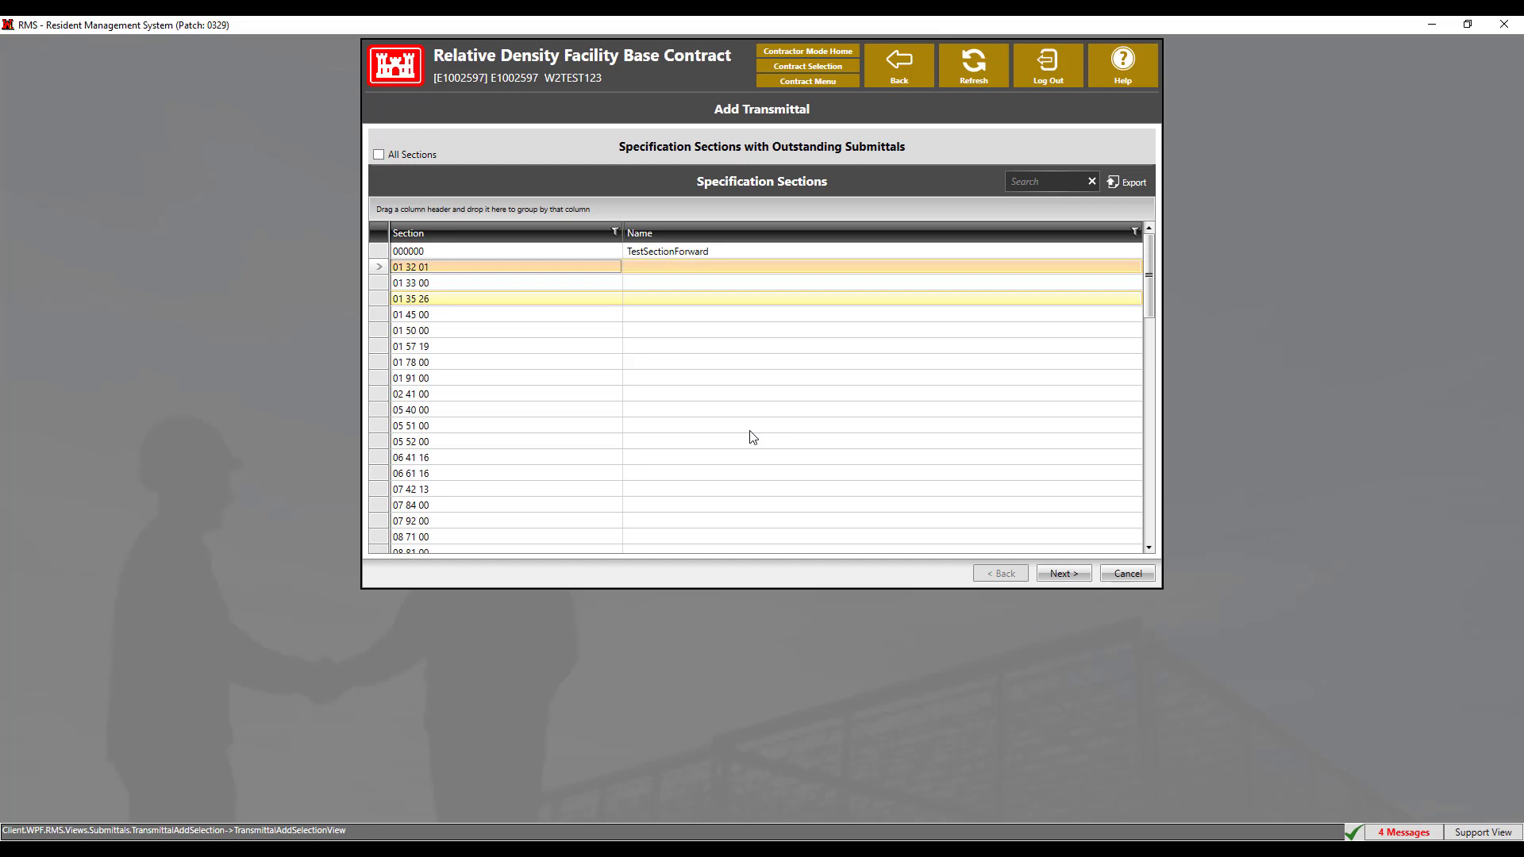
click(1065, 573)
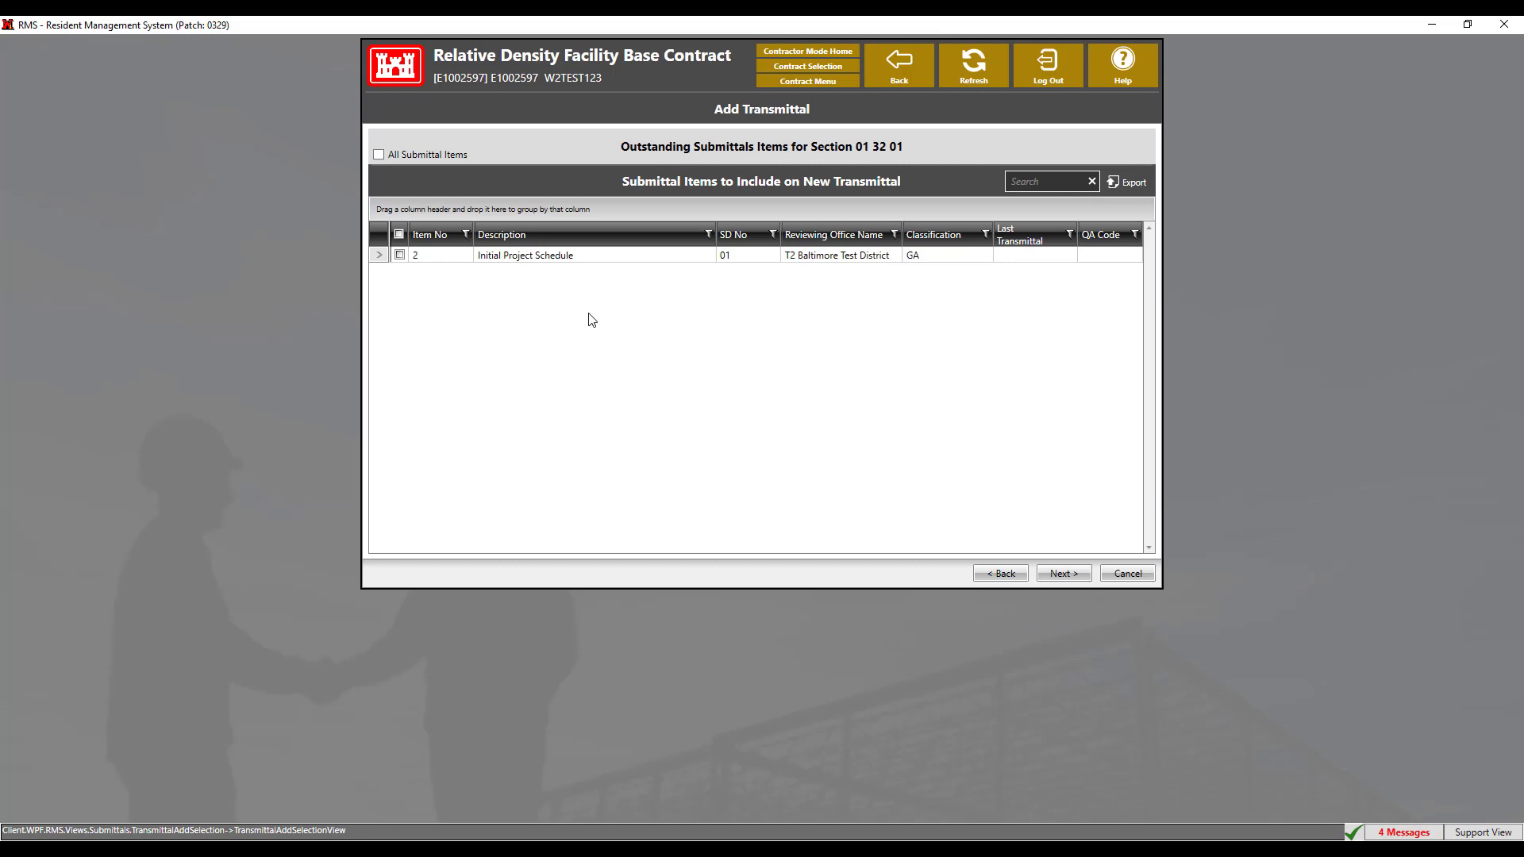
Step: Select item 2, Initial Project Schedule, and advance to numbering with prefix 2, extension 0
click(407, 154)
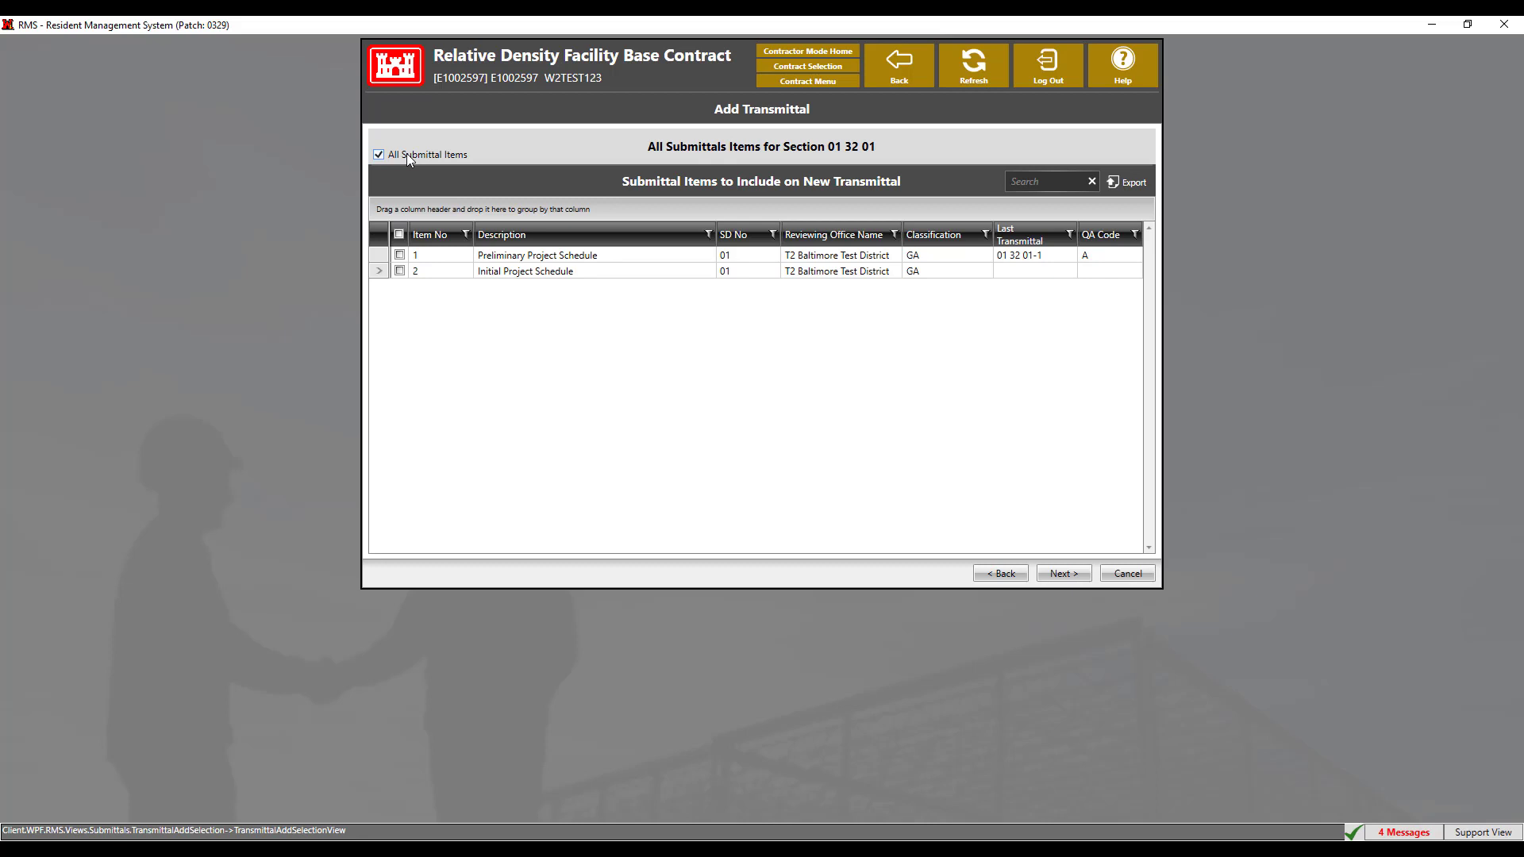
click(406, 154)
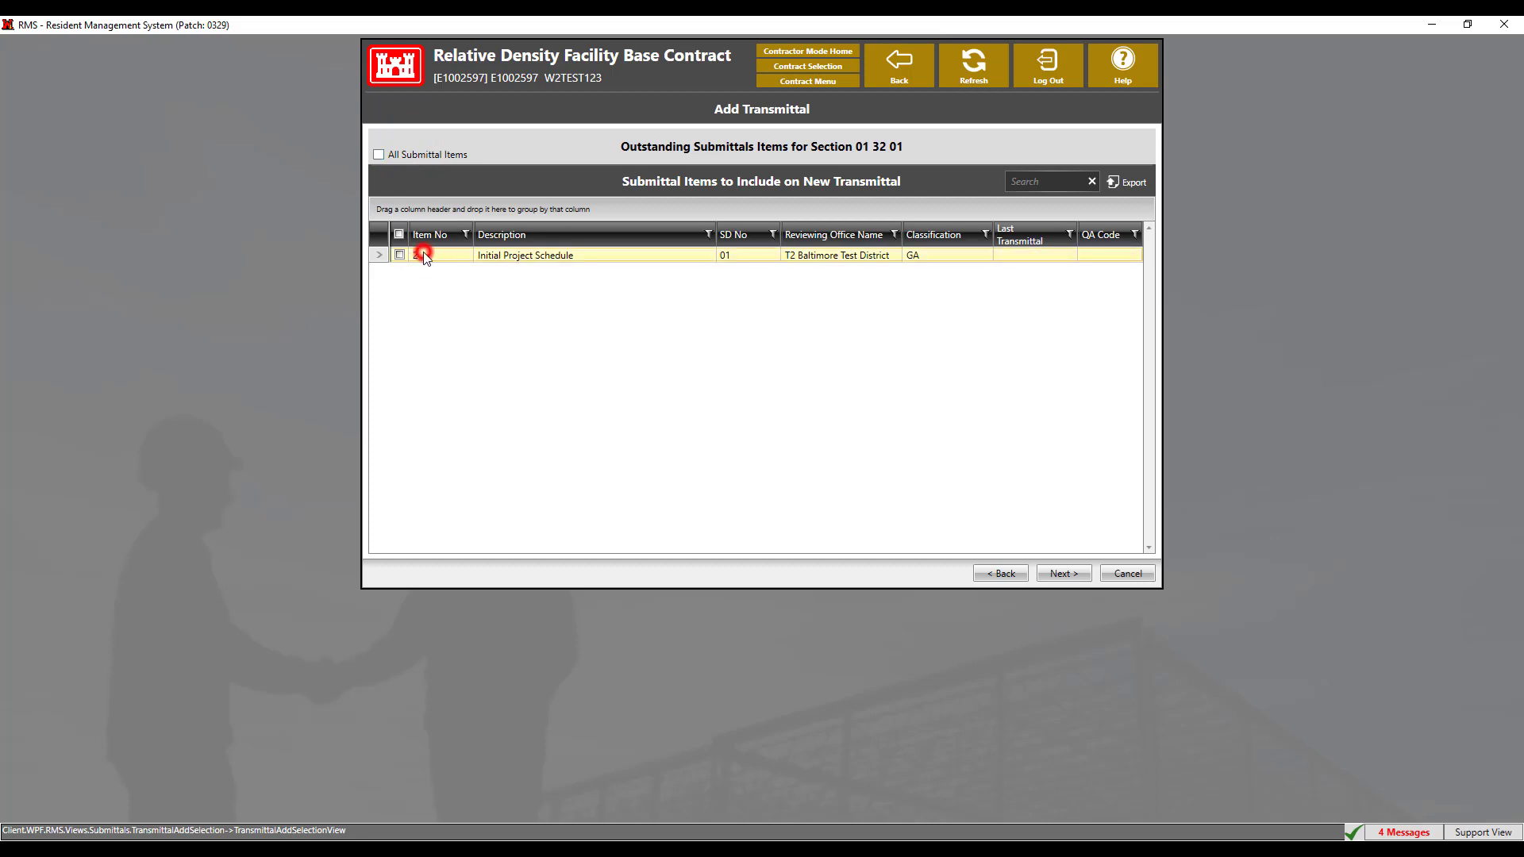
click(423, 254)
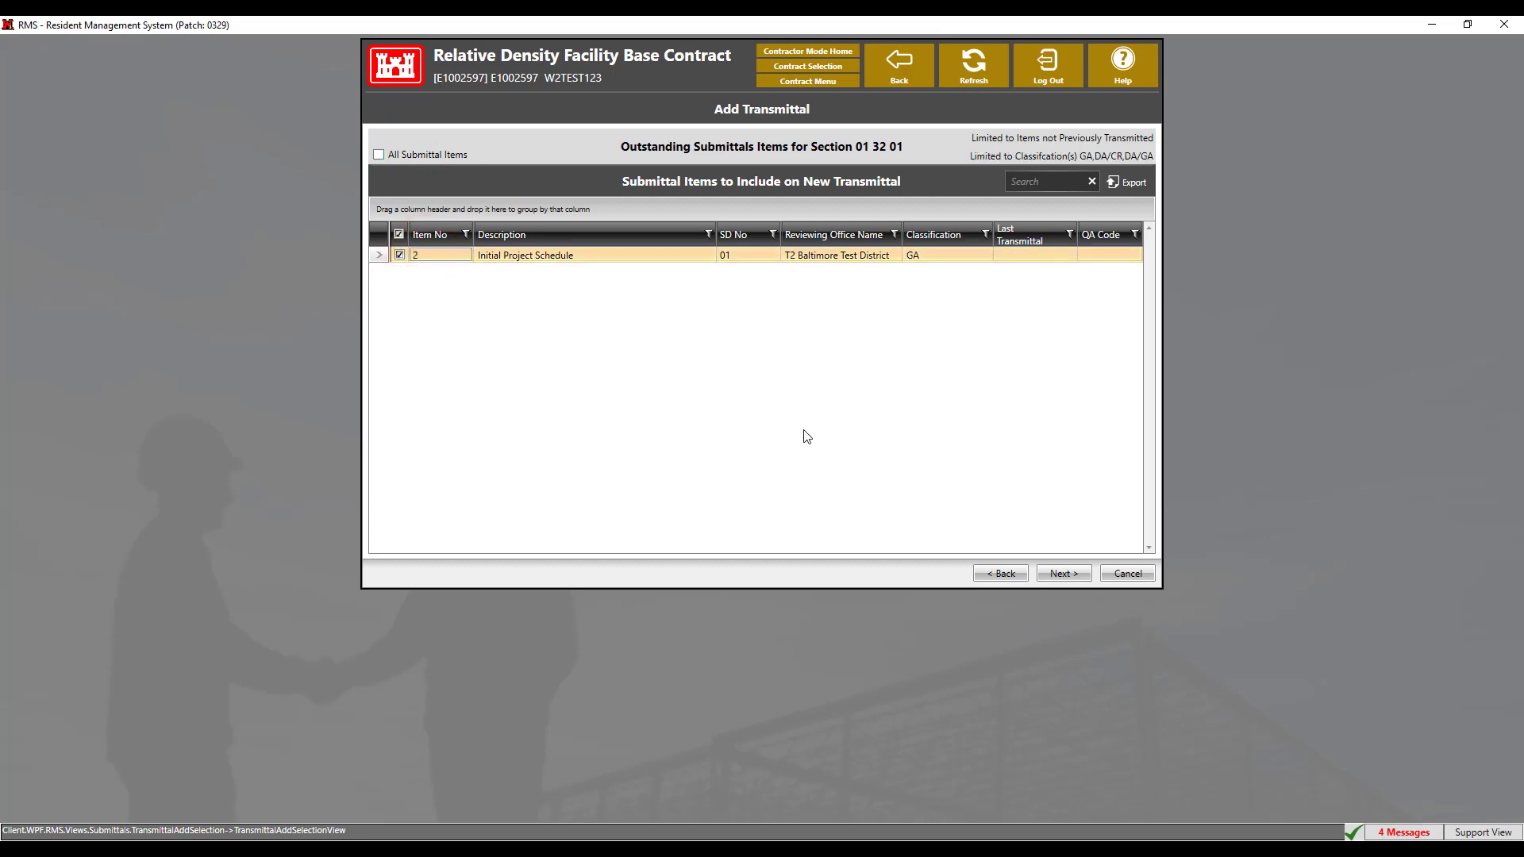
click(1063, 578)
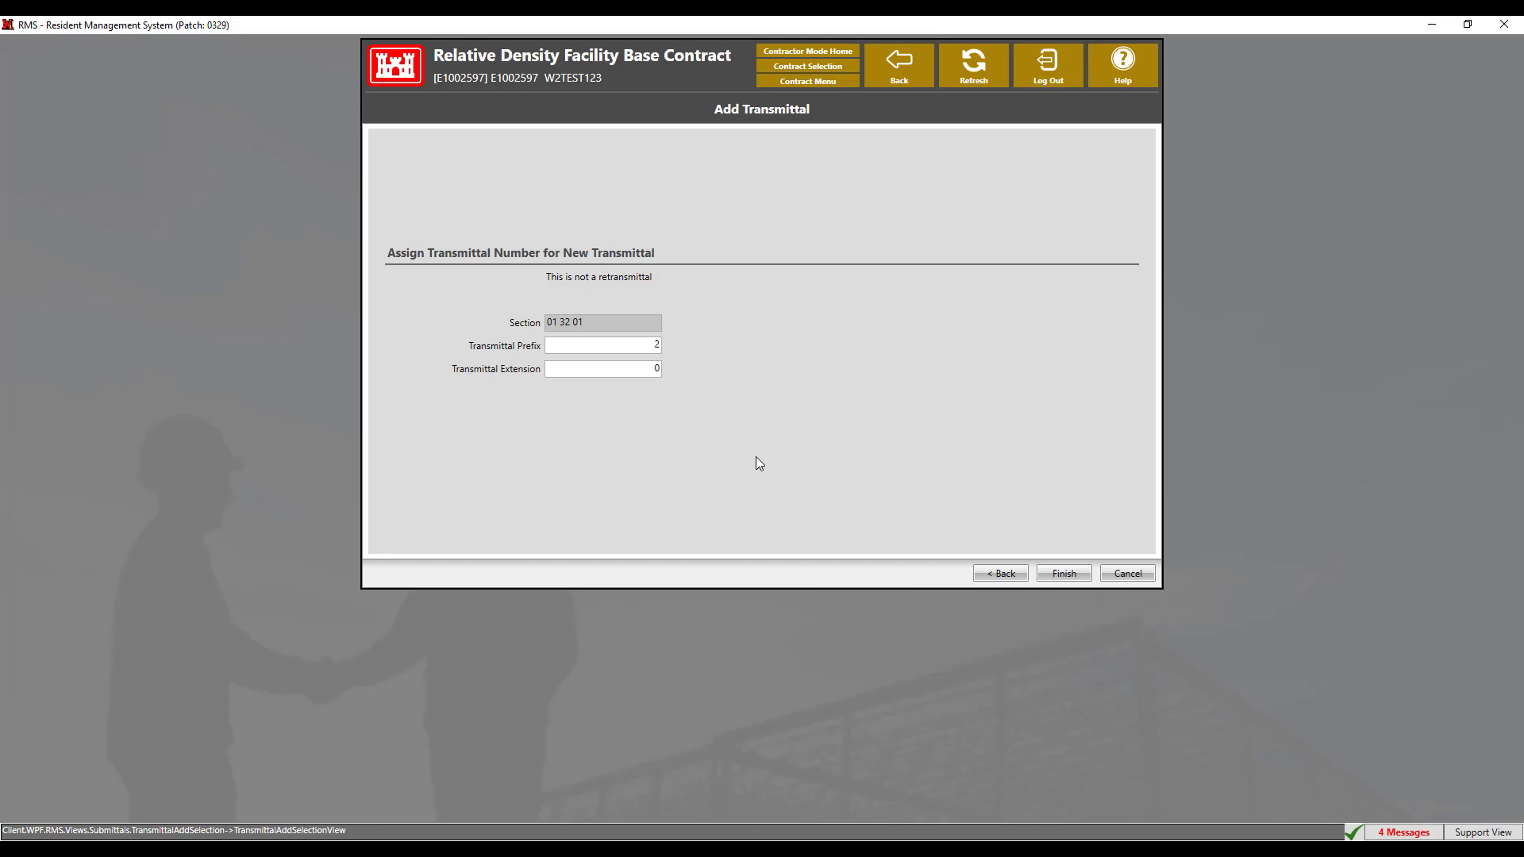
Step: Finish the wizard to create draft Transmittal 01 32 01-2 with 6 copies, classification GA
click(1085, 569)
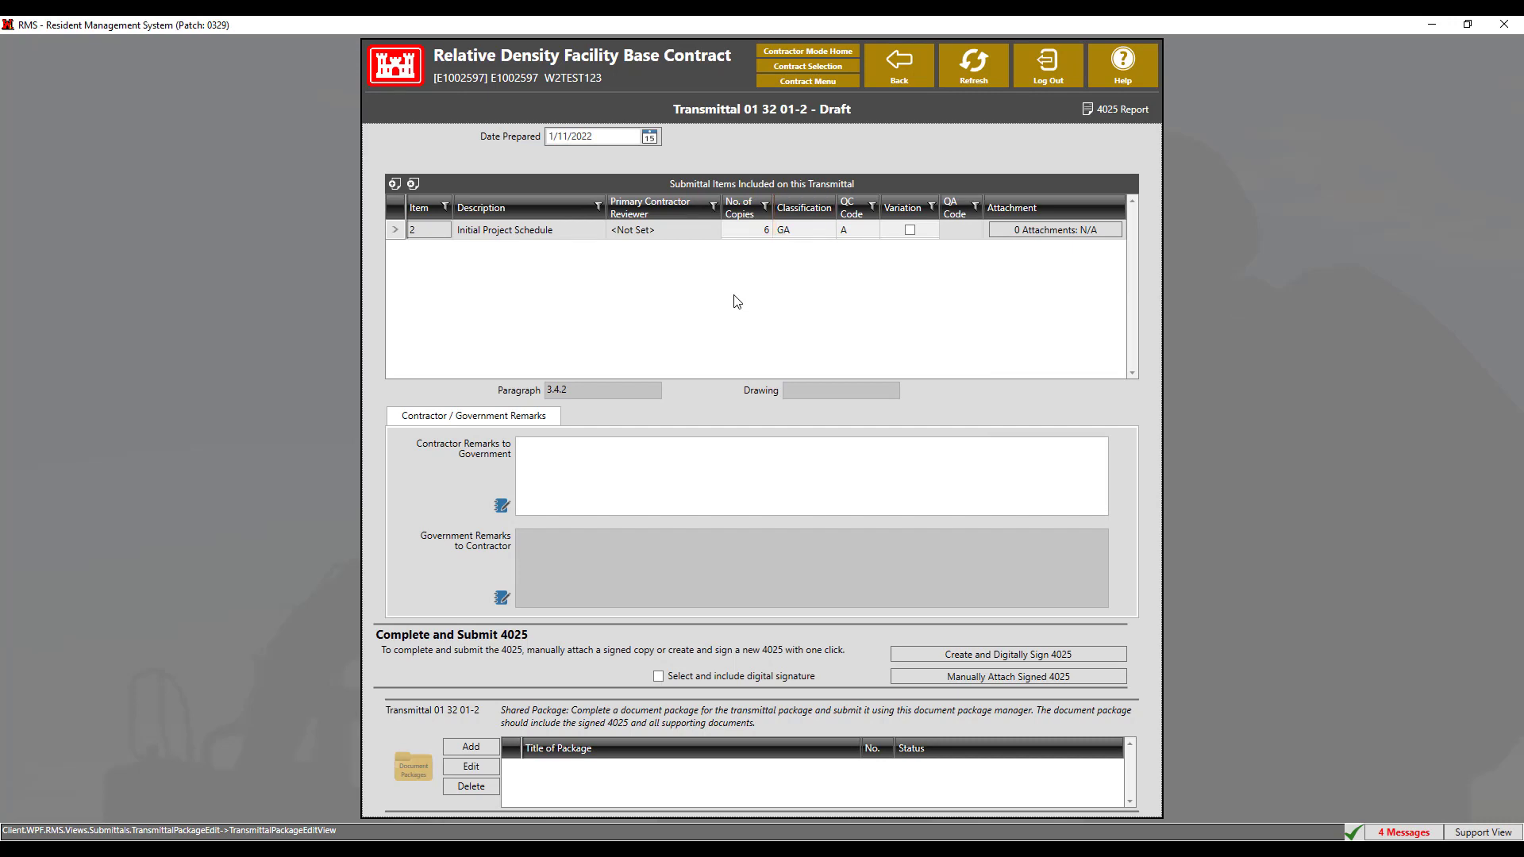
click(873, 231)
click(873, 232)
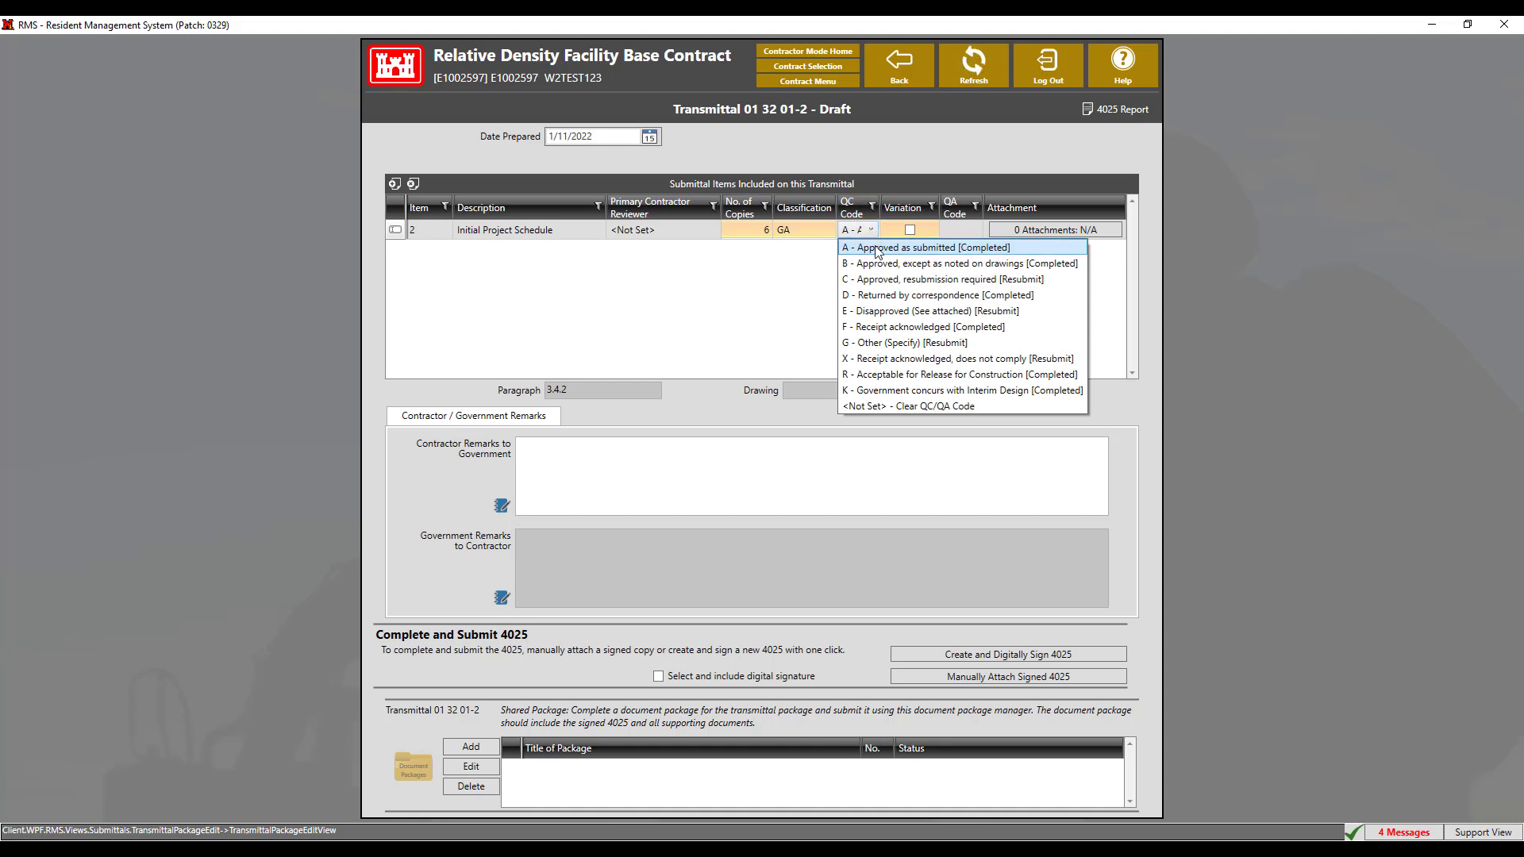
click(876, 249)
click(880, 261)
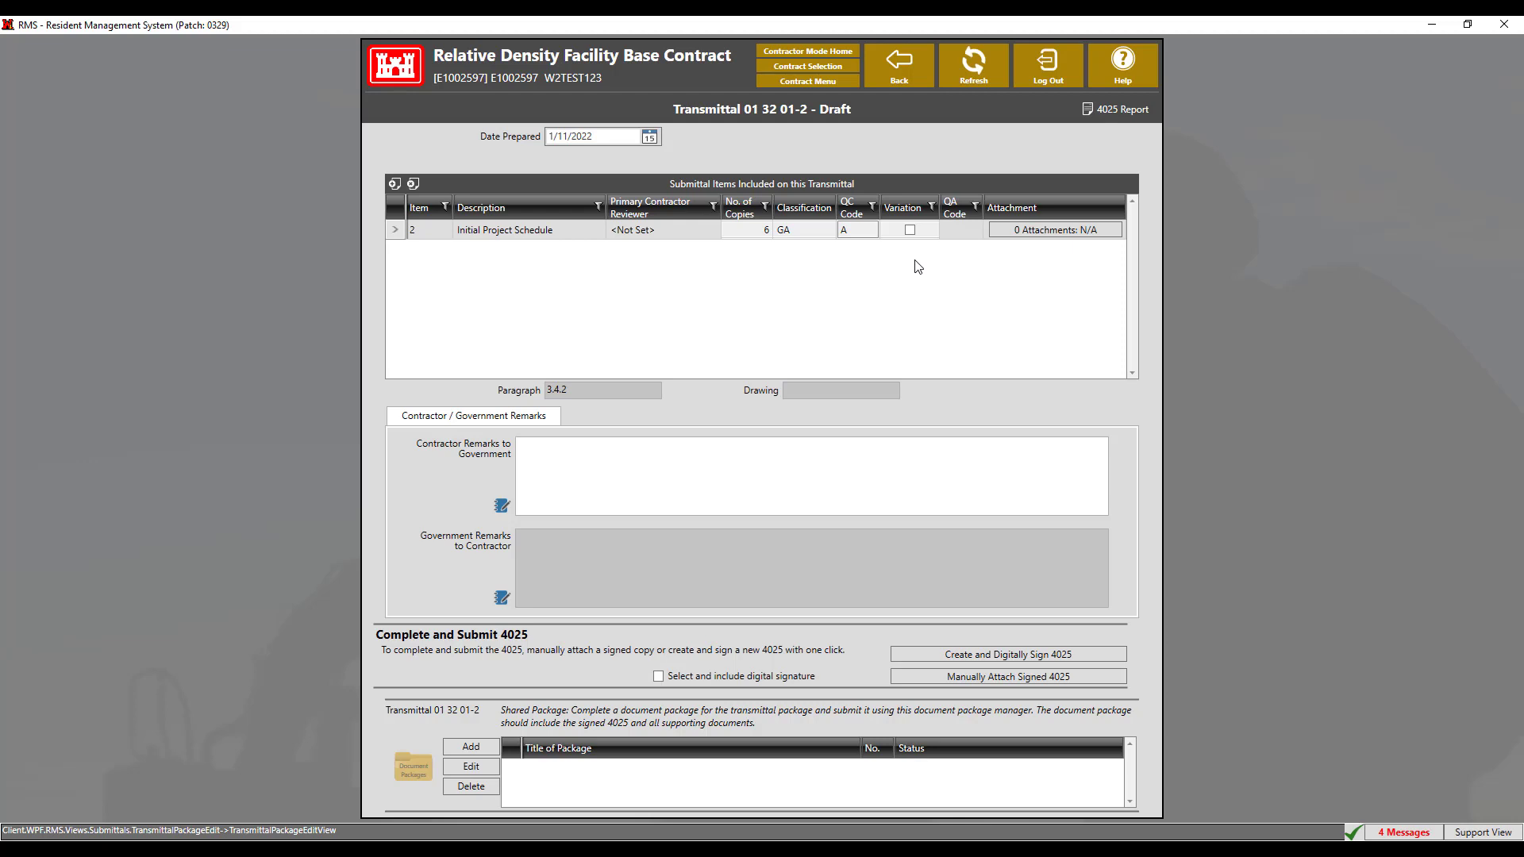
click(910, 231)
click(909, 231)
Step: Create a document package for item 2 and attach the 28 231 76-11 test PDF
click(1021, 231)
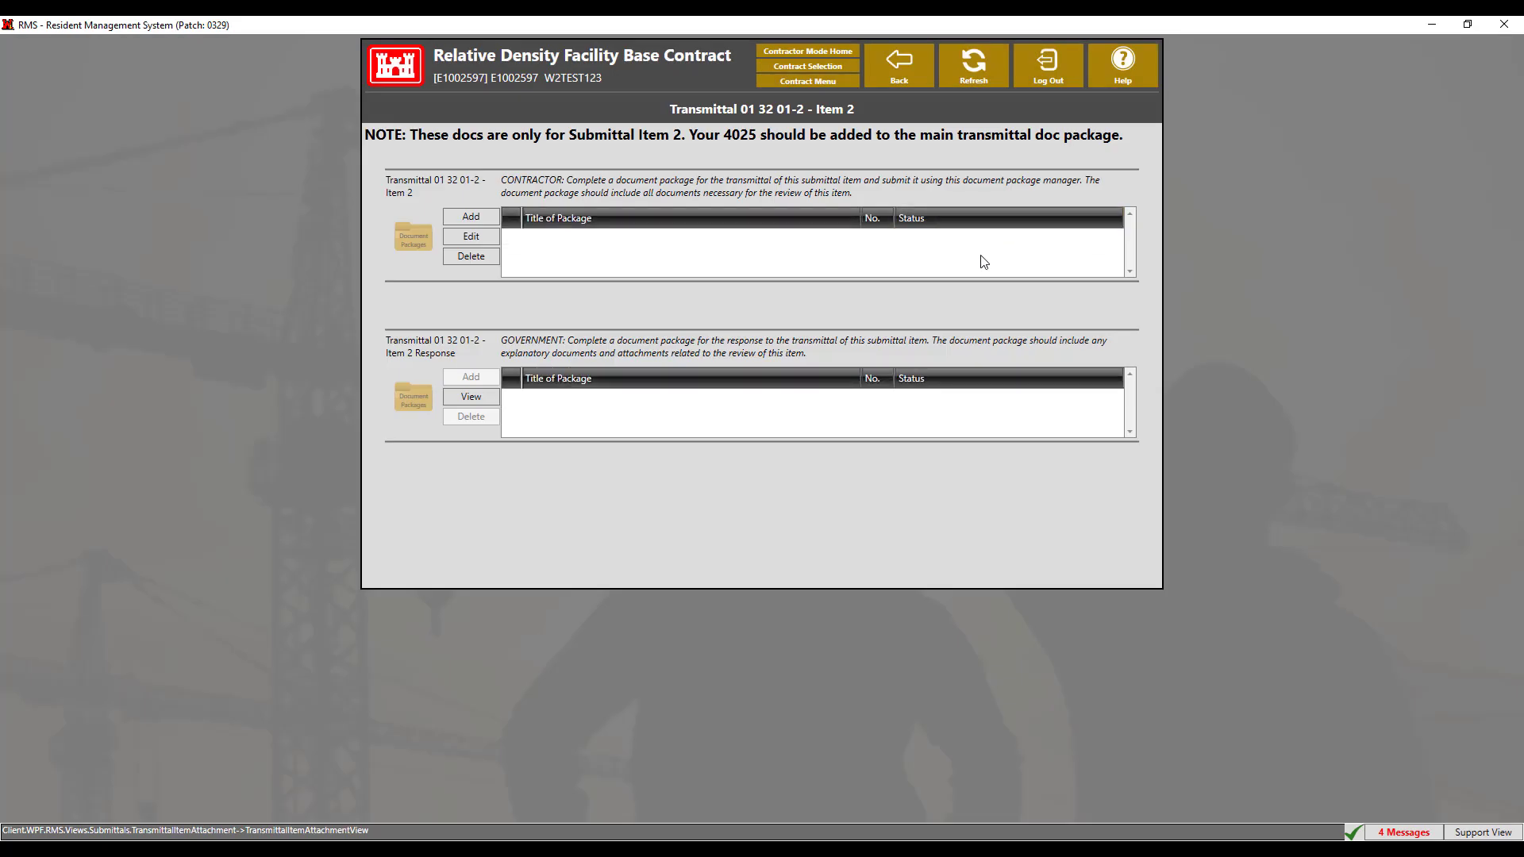
click(474, 216)
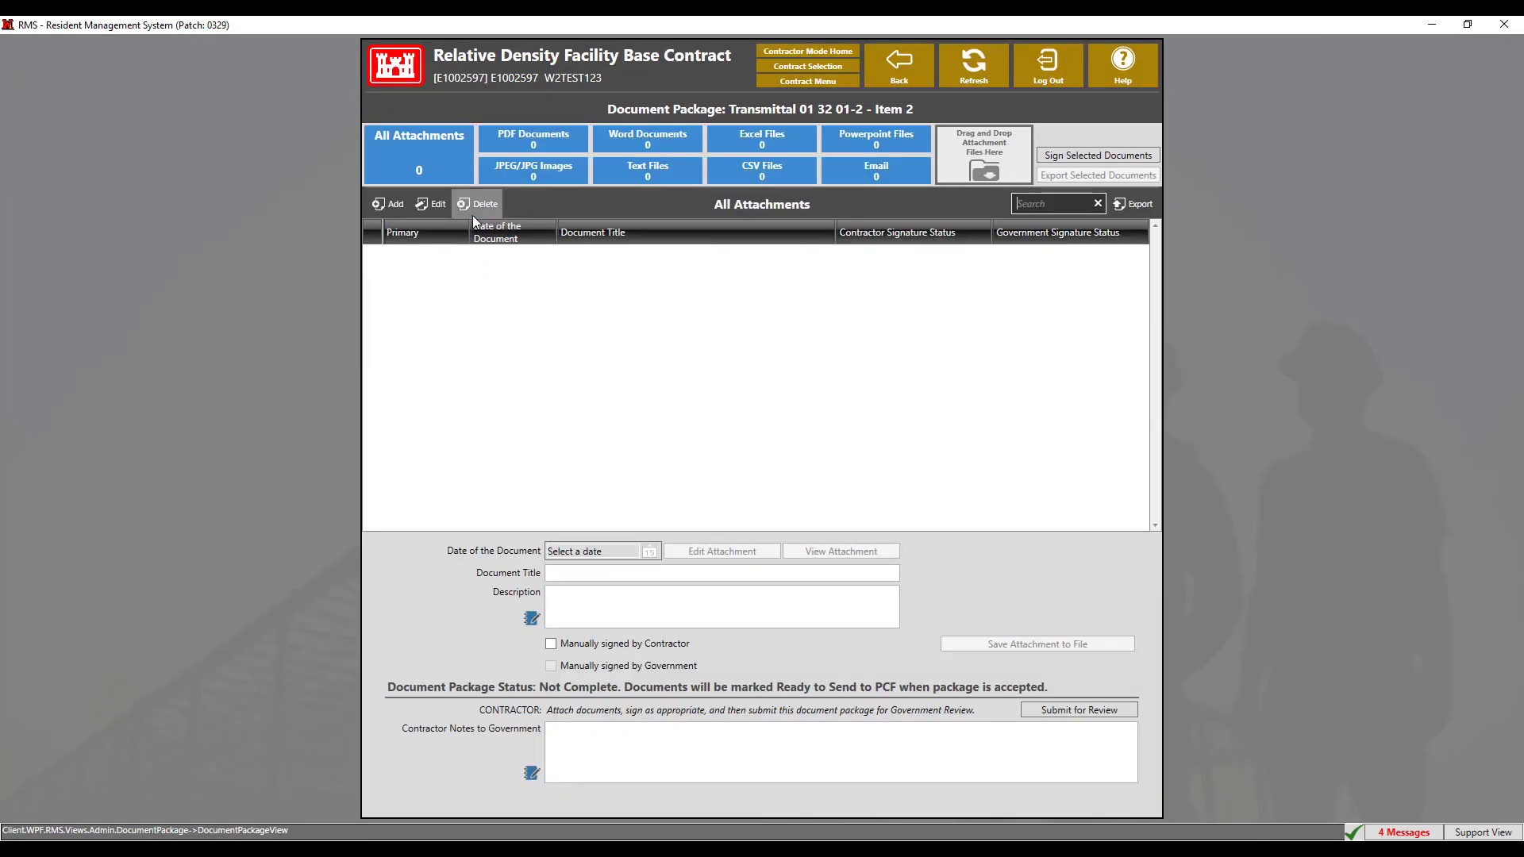
click(392, 206)
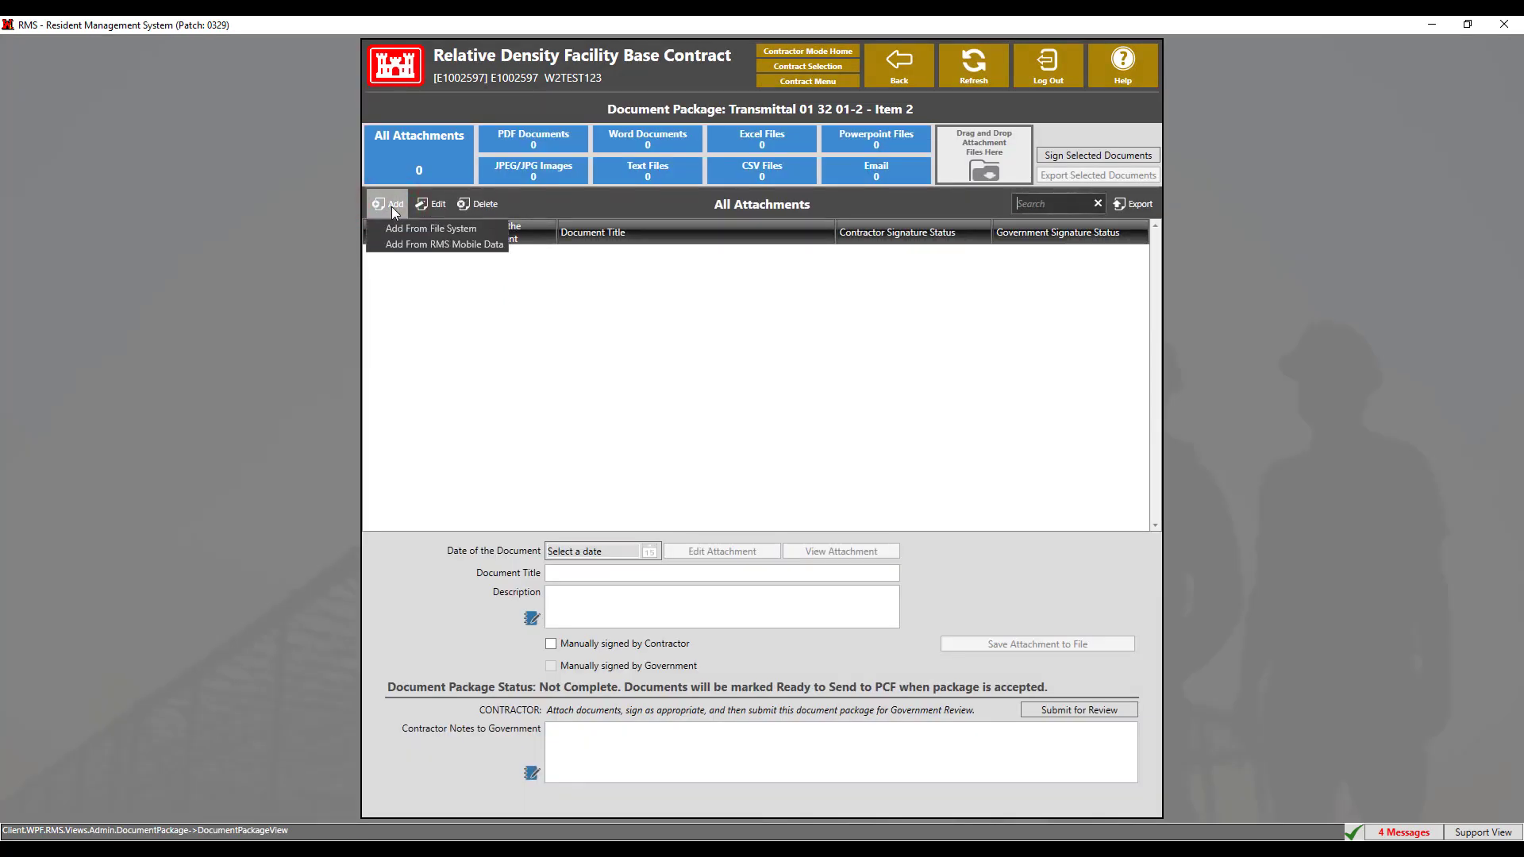
click(395, 228)
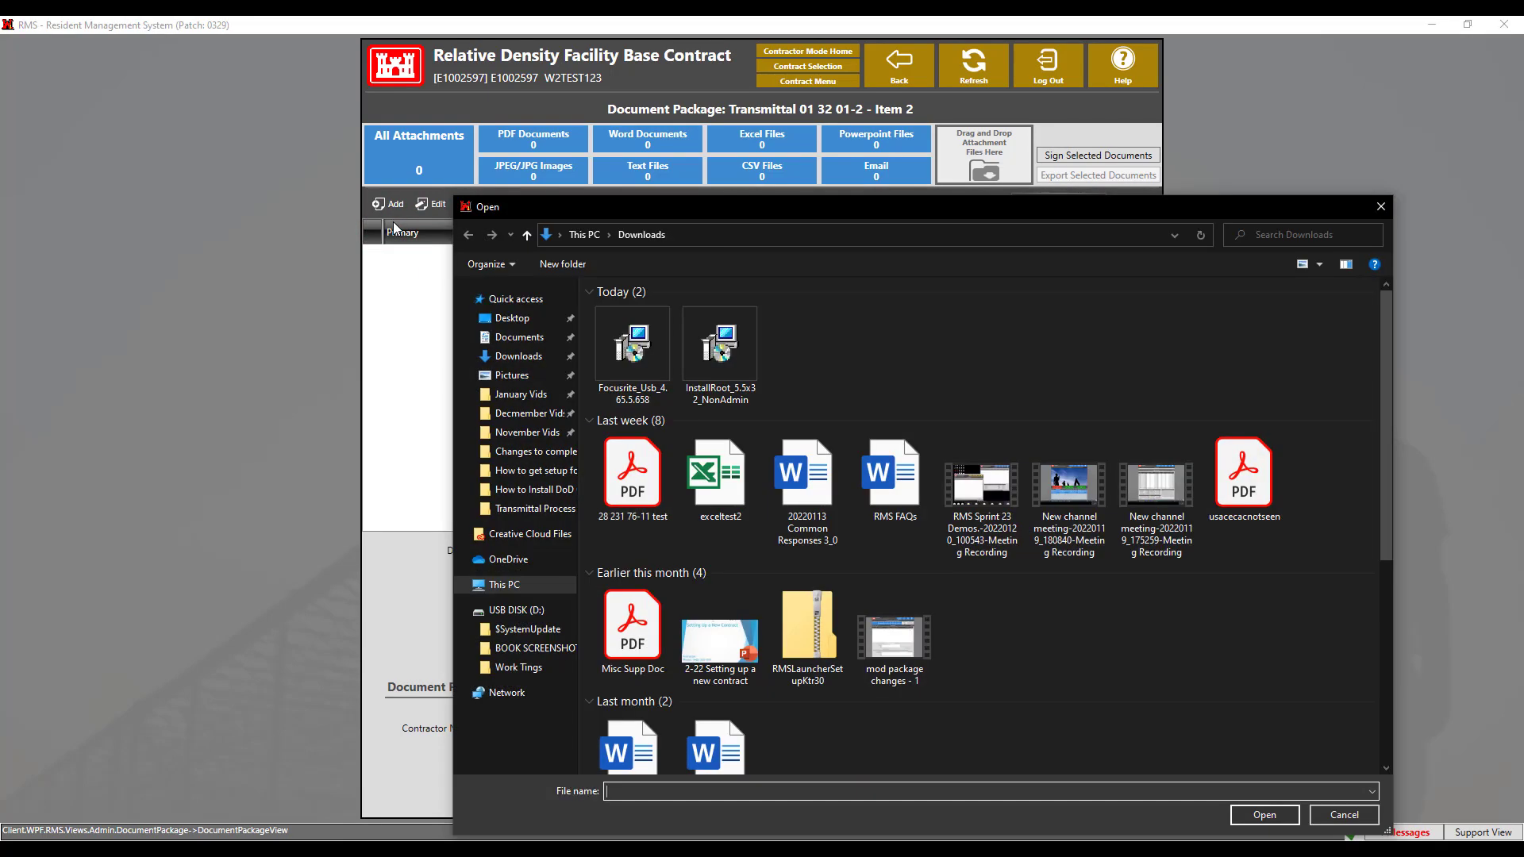
double_click(616, 453)
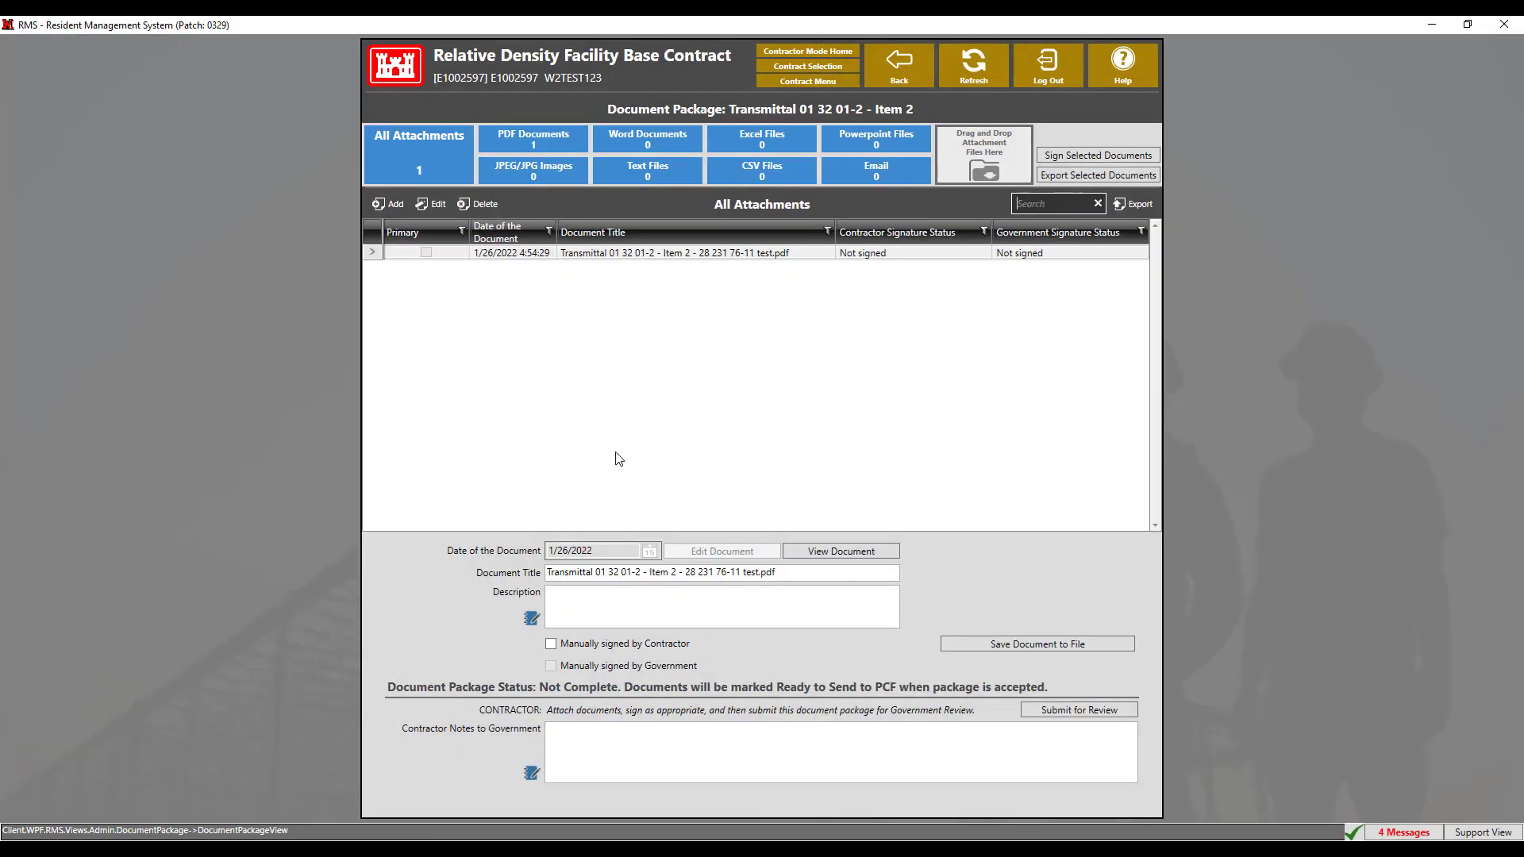
Step: Submit the Item 2 package for government review despite no signed documents
click(1052, 719)
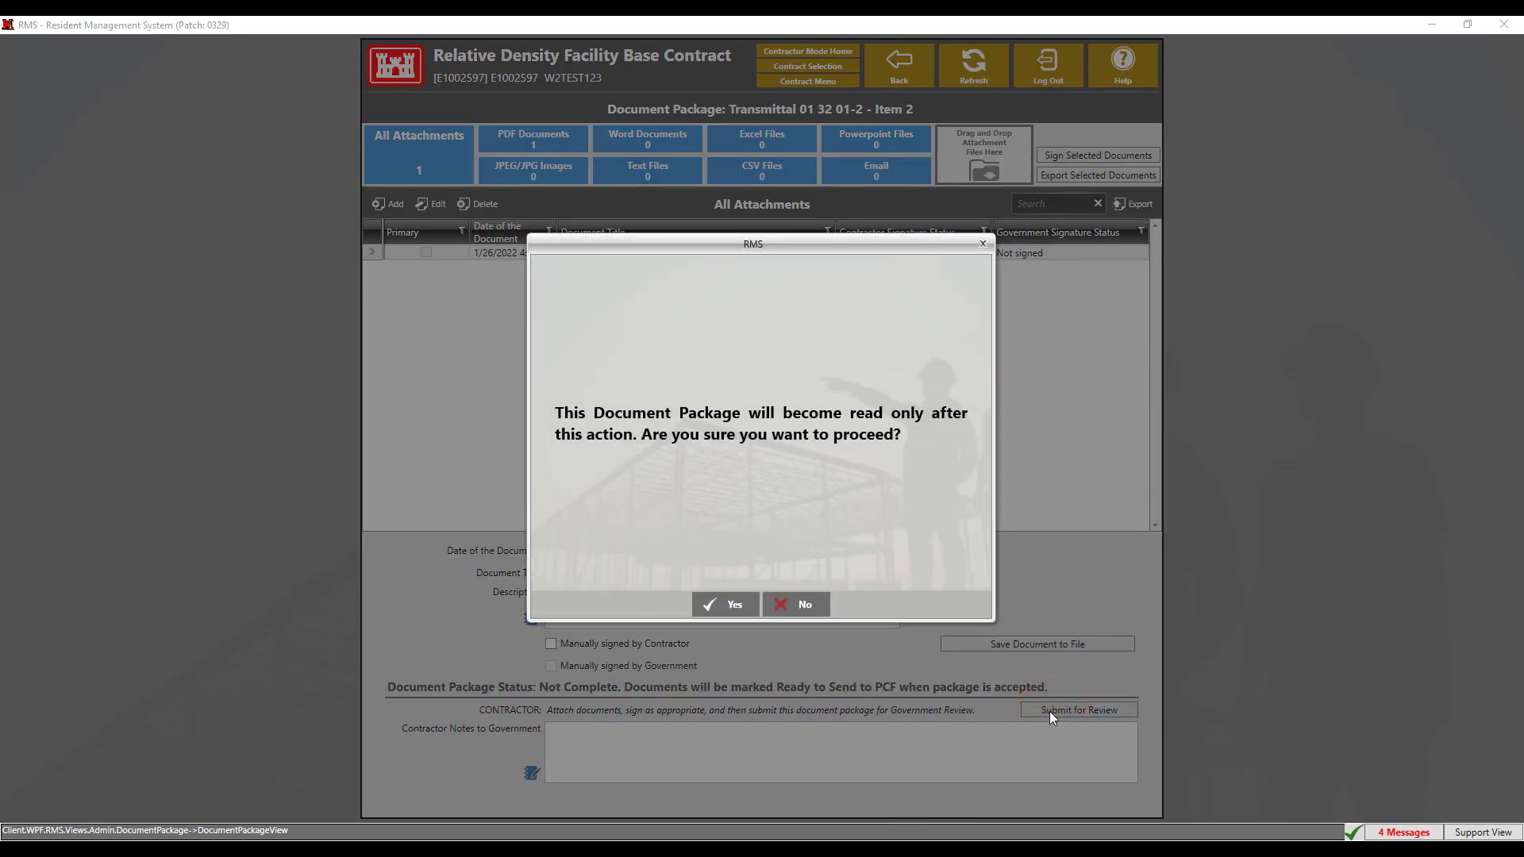
click(717, 605)
click(718, 605)
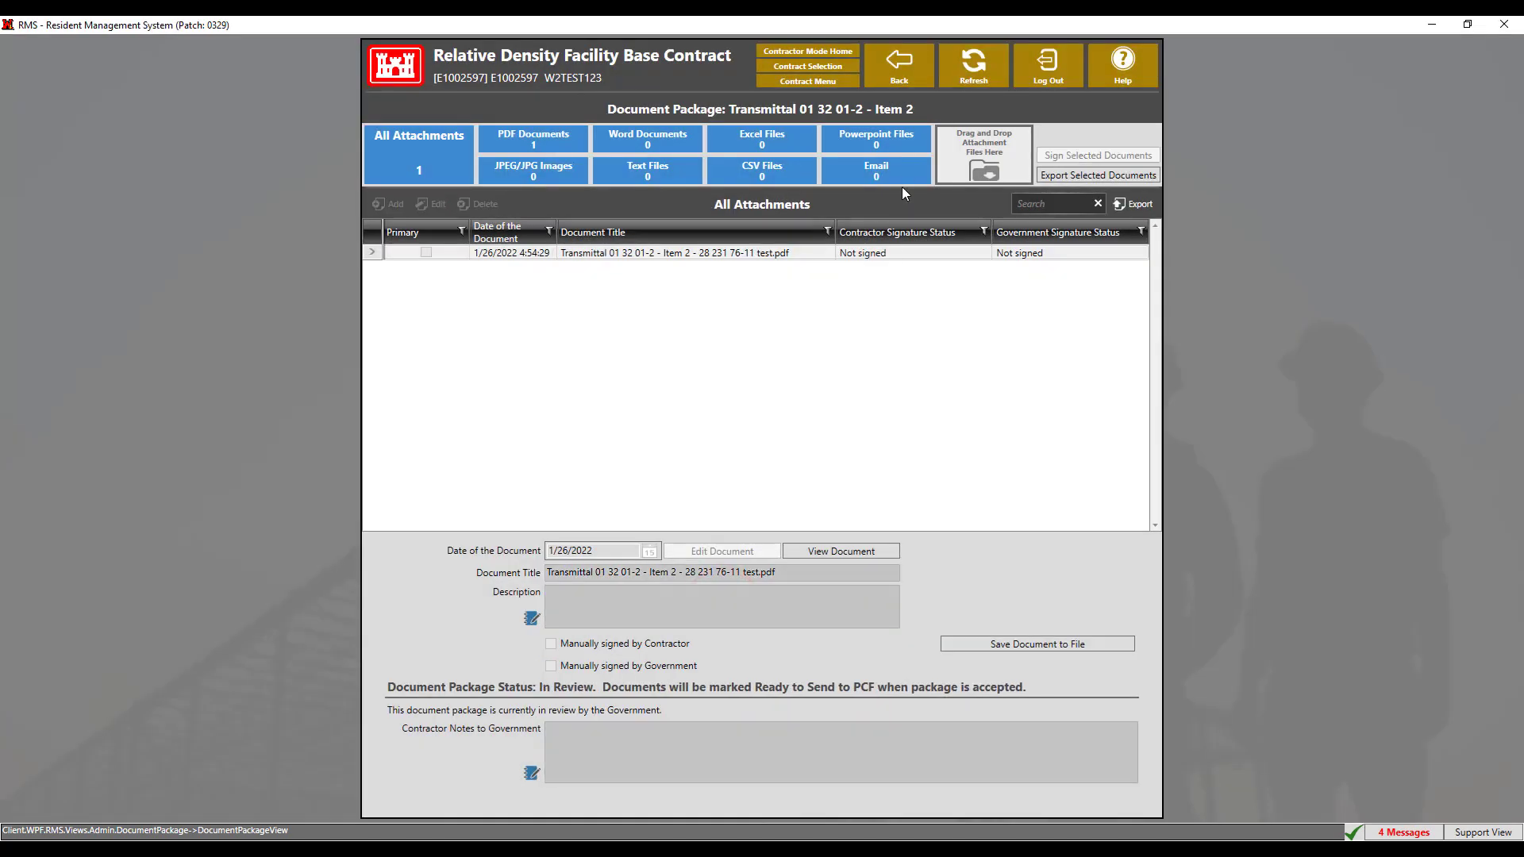
click(892, 66)
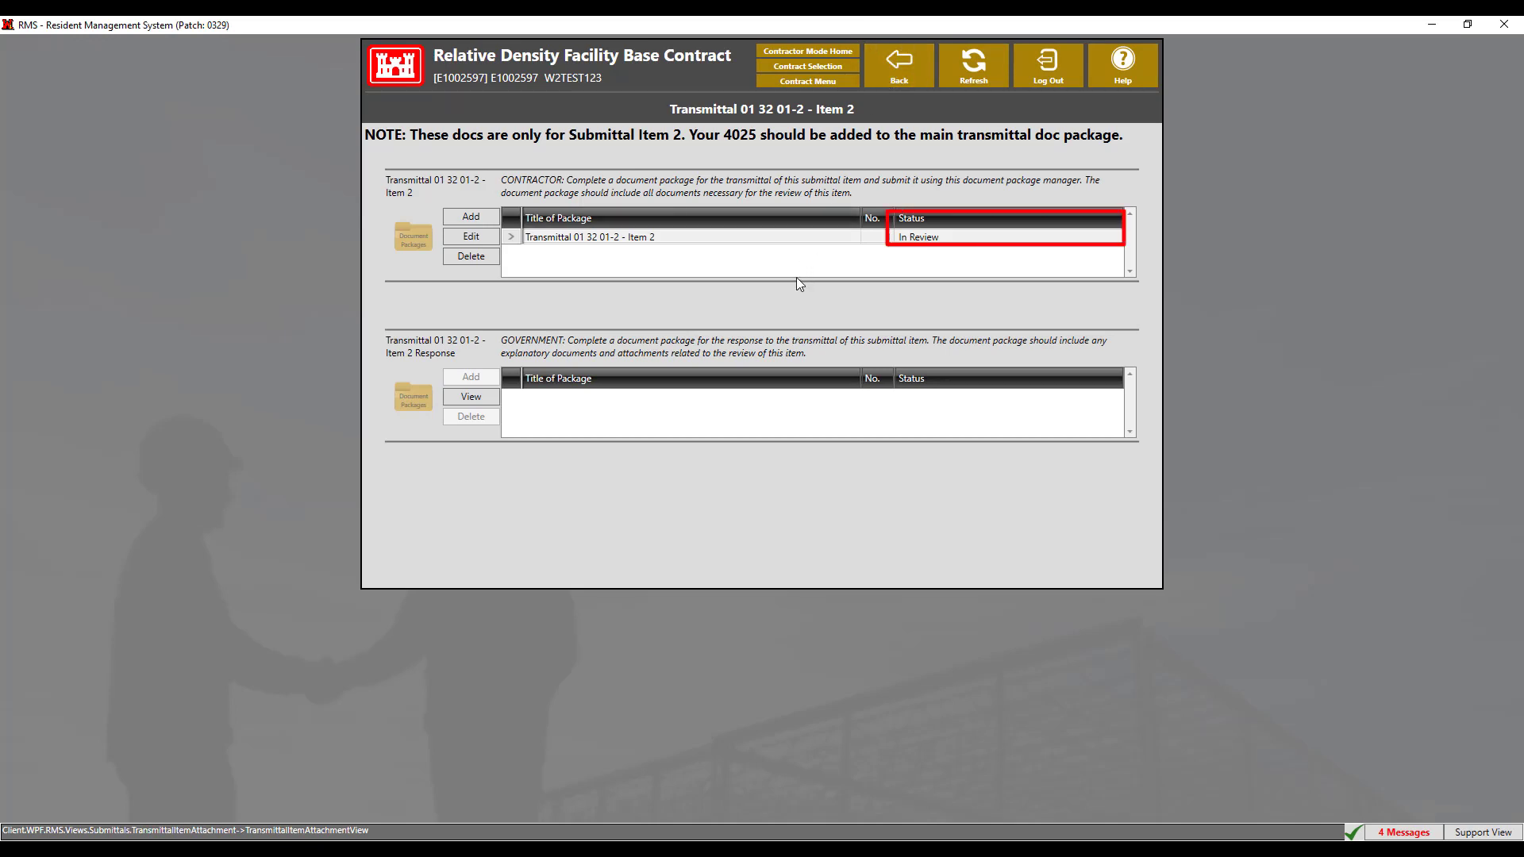
Step: Generate the ENG 4025 for Transmittal 01 32 01-2 with a digital signature, re-entering the account password
click(931, 64)
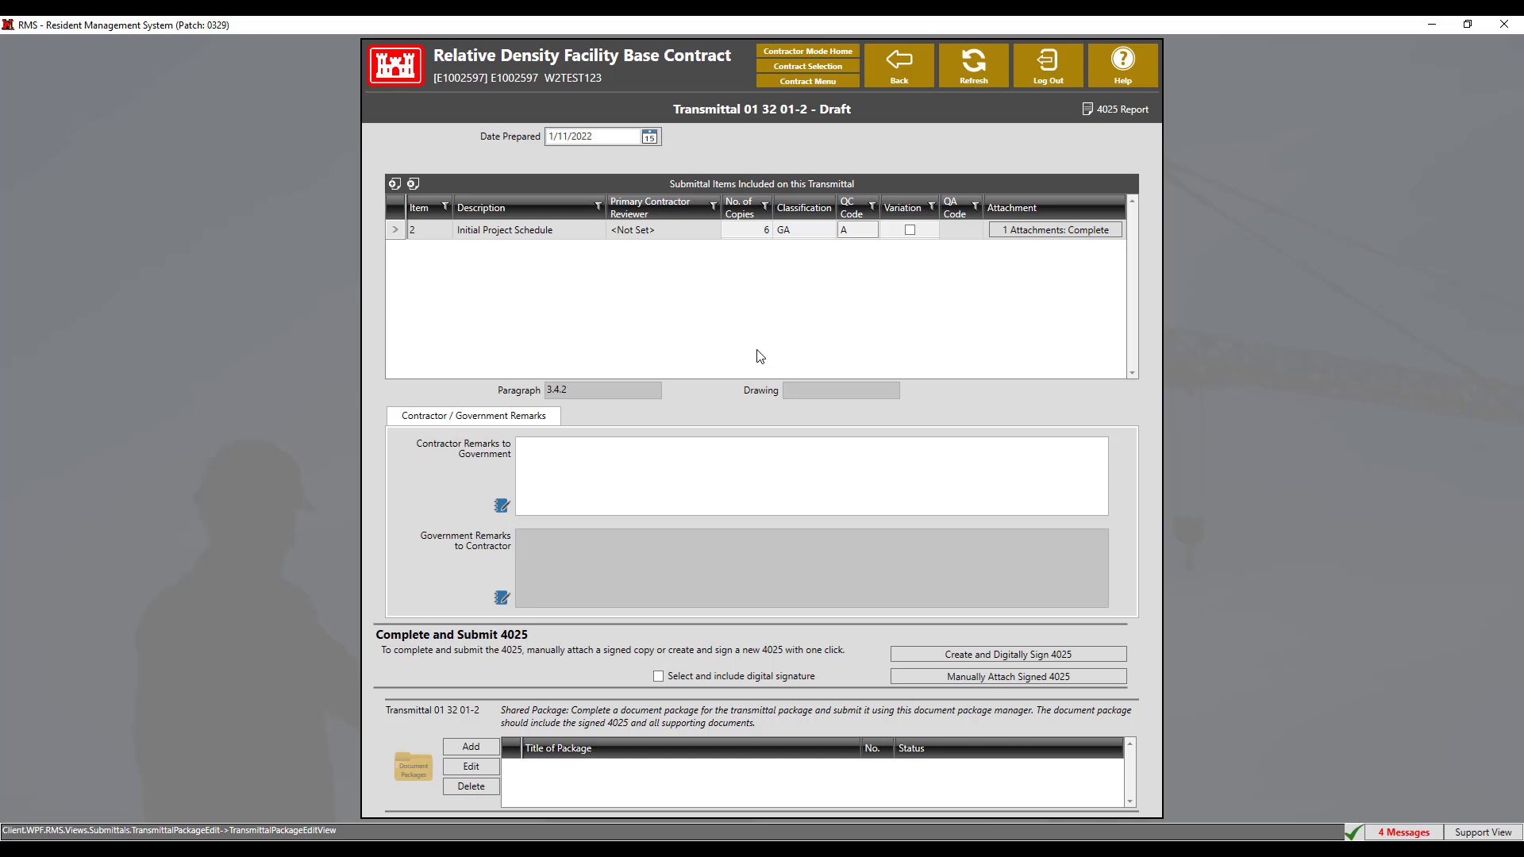
click(743, 676)
click(955, 656)
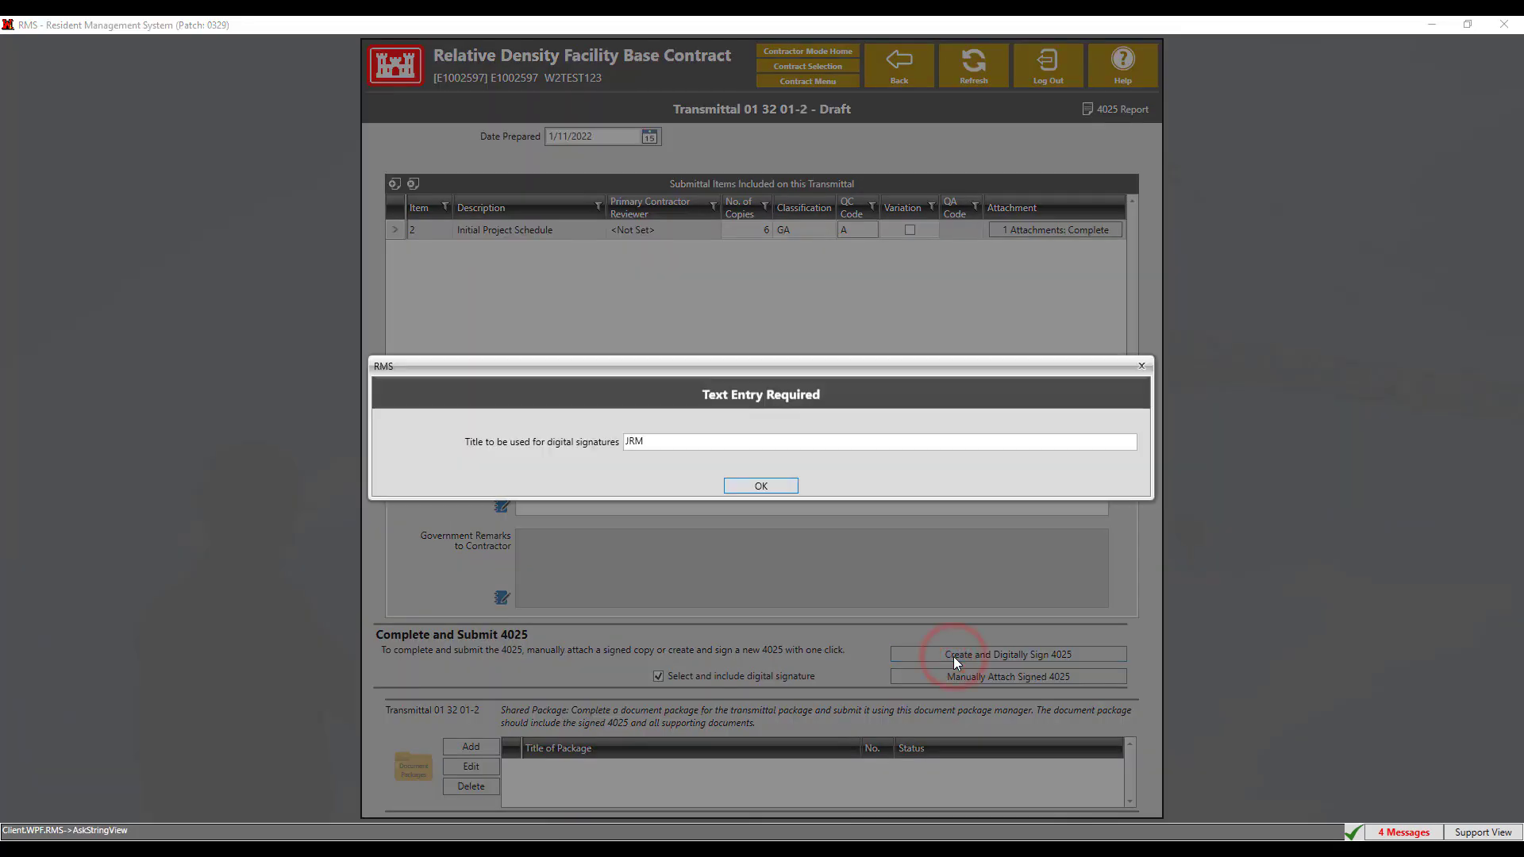
click(768, 486)
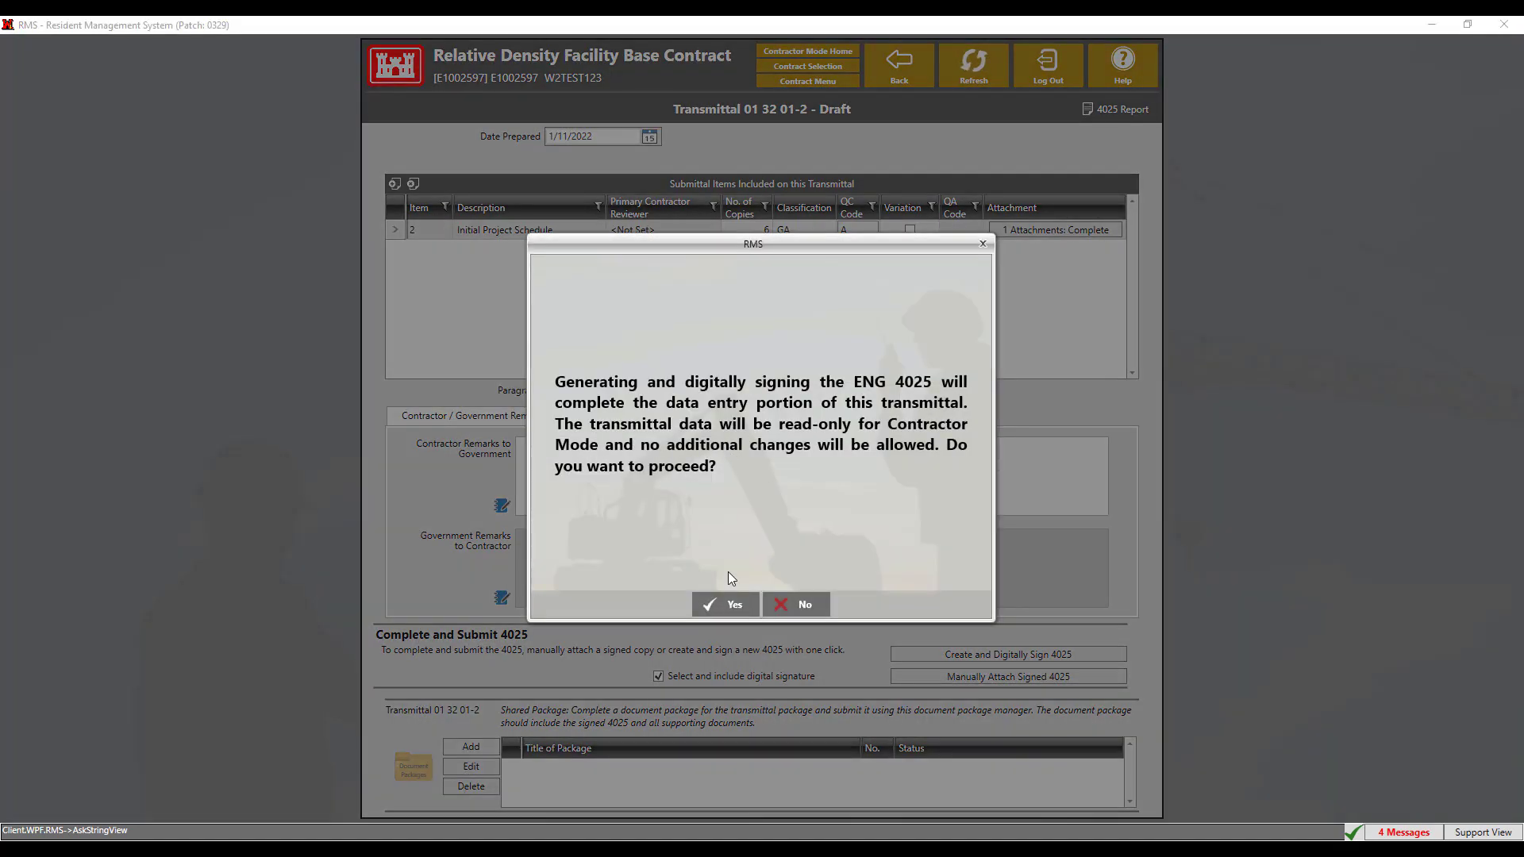
click(738, 616)
key(ctrl+v)
click(723, 529)
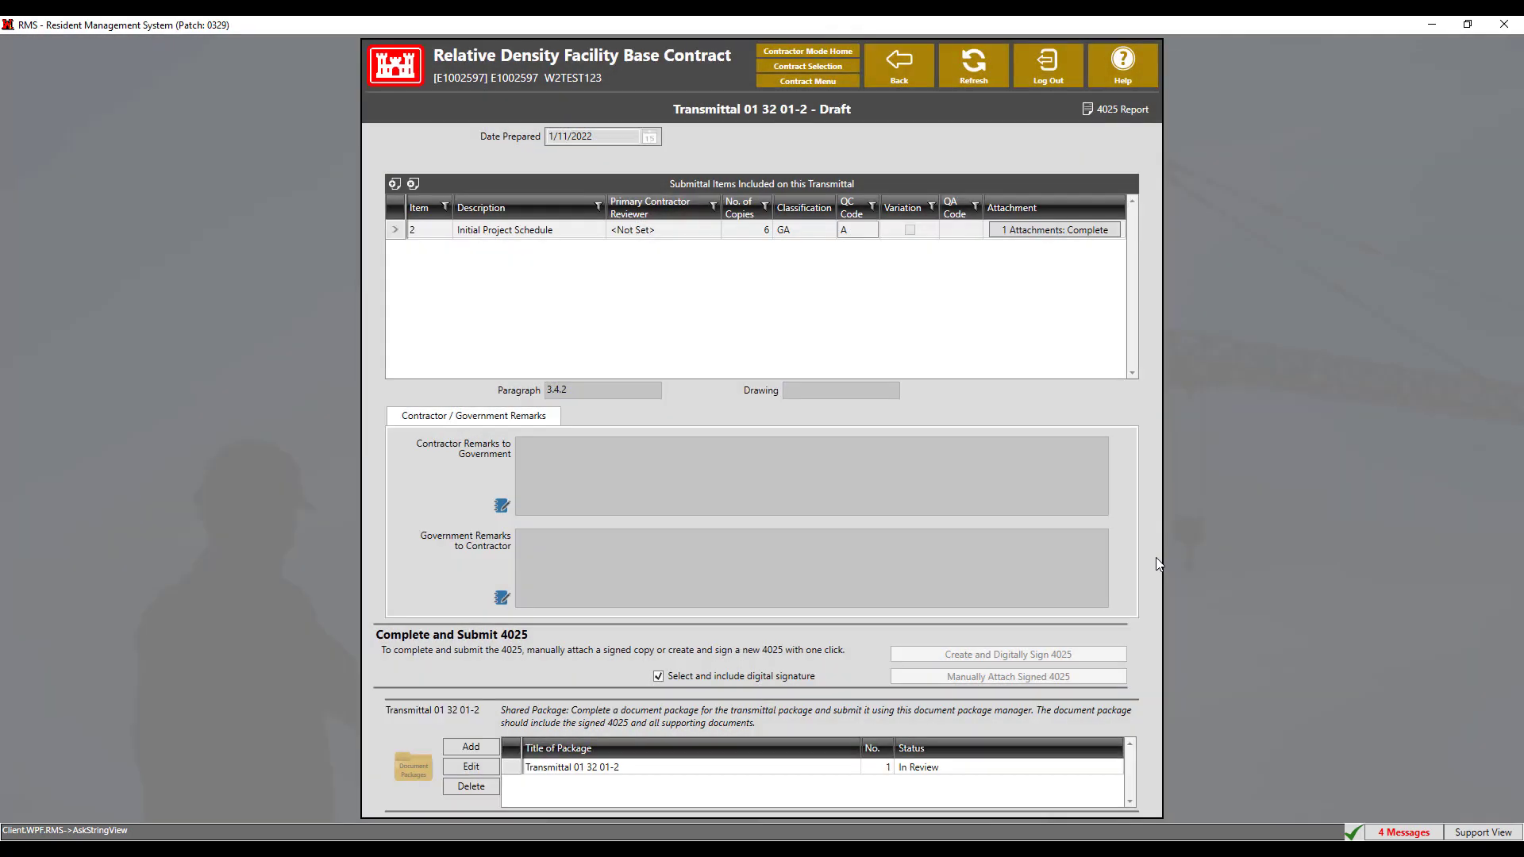
Step: Refresh the transmittal log and select 01 32 01-2 under Draft Transmittals
click(899, 64)
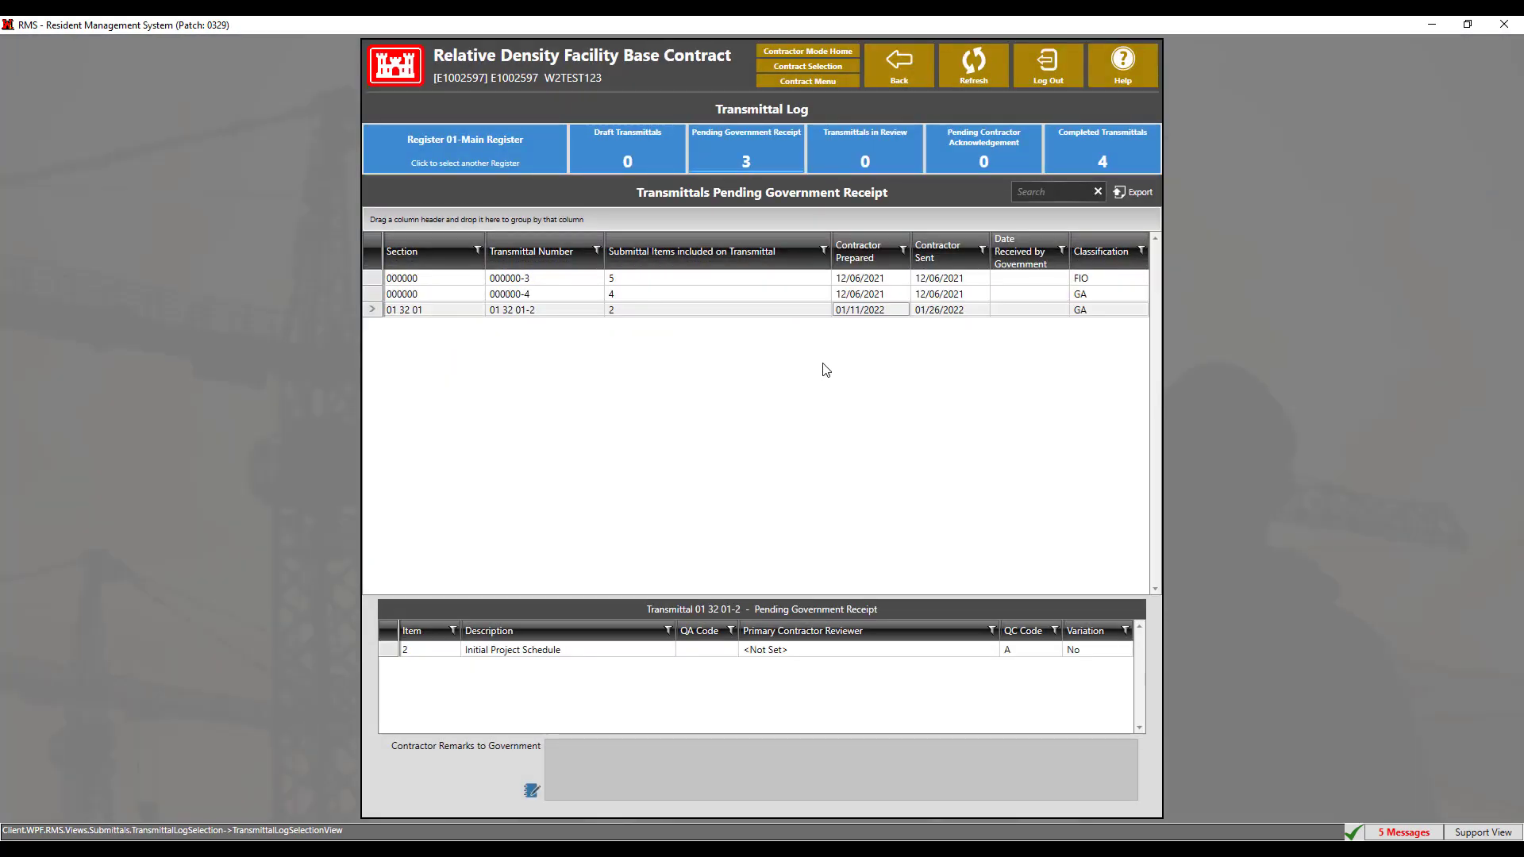
click(984, 80)
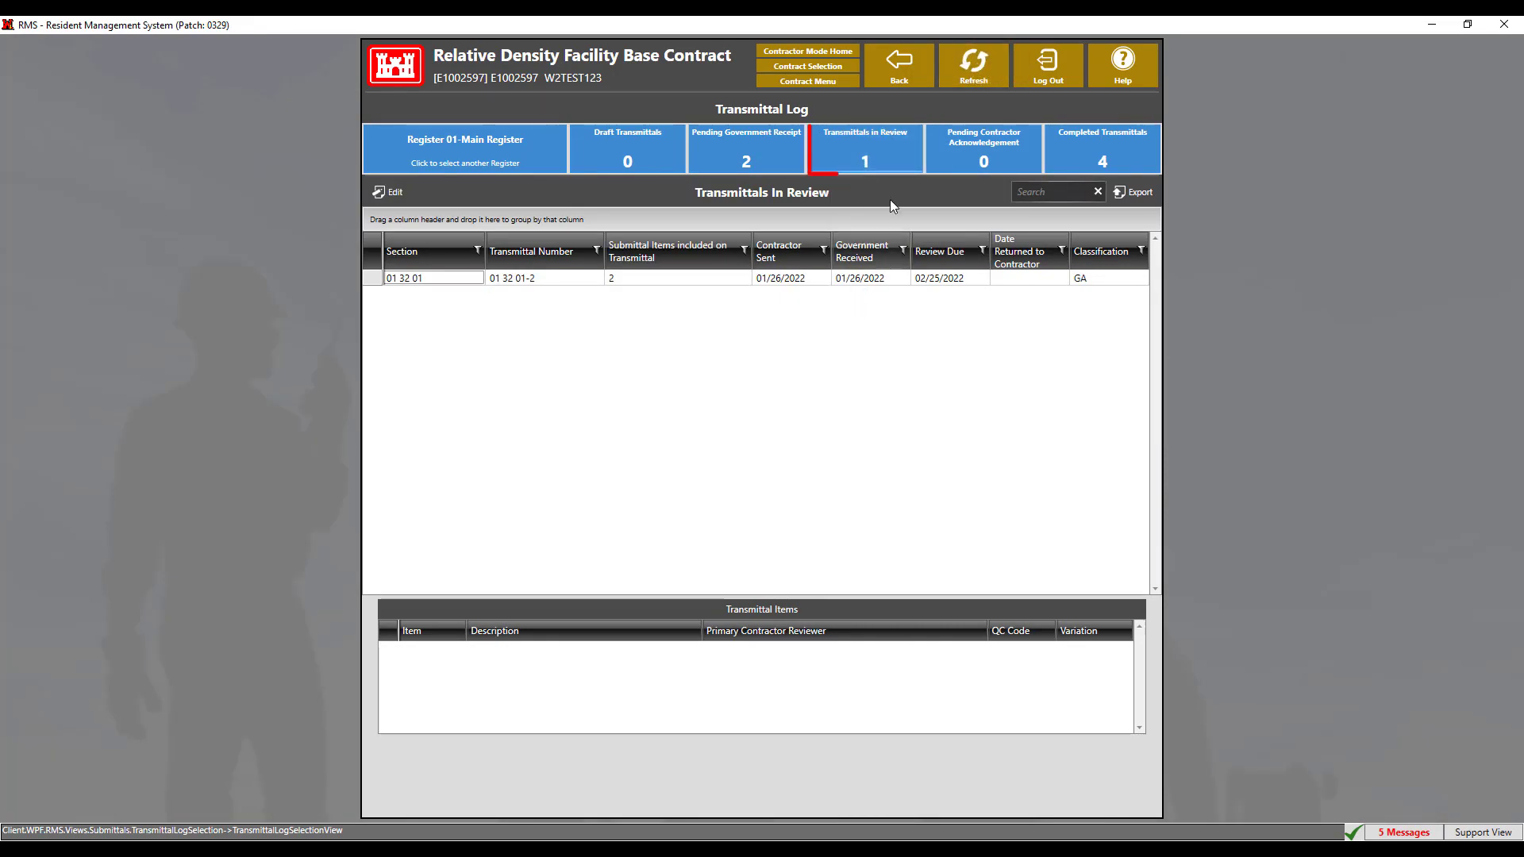
click(980, 75)
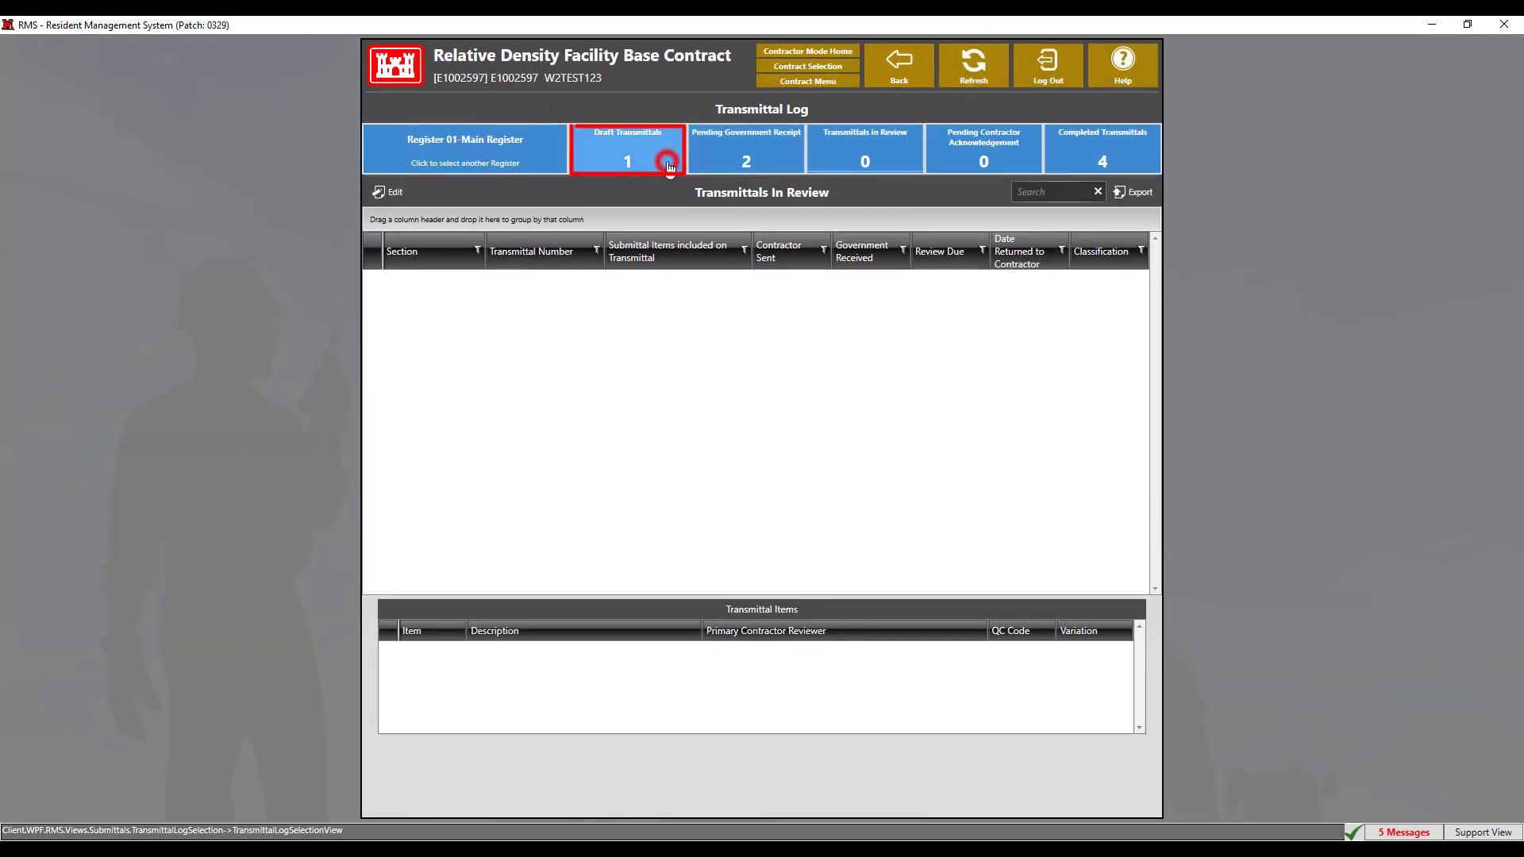
click(670, 167)
click(643, 265)
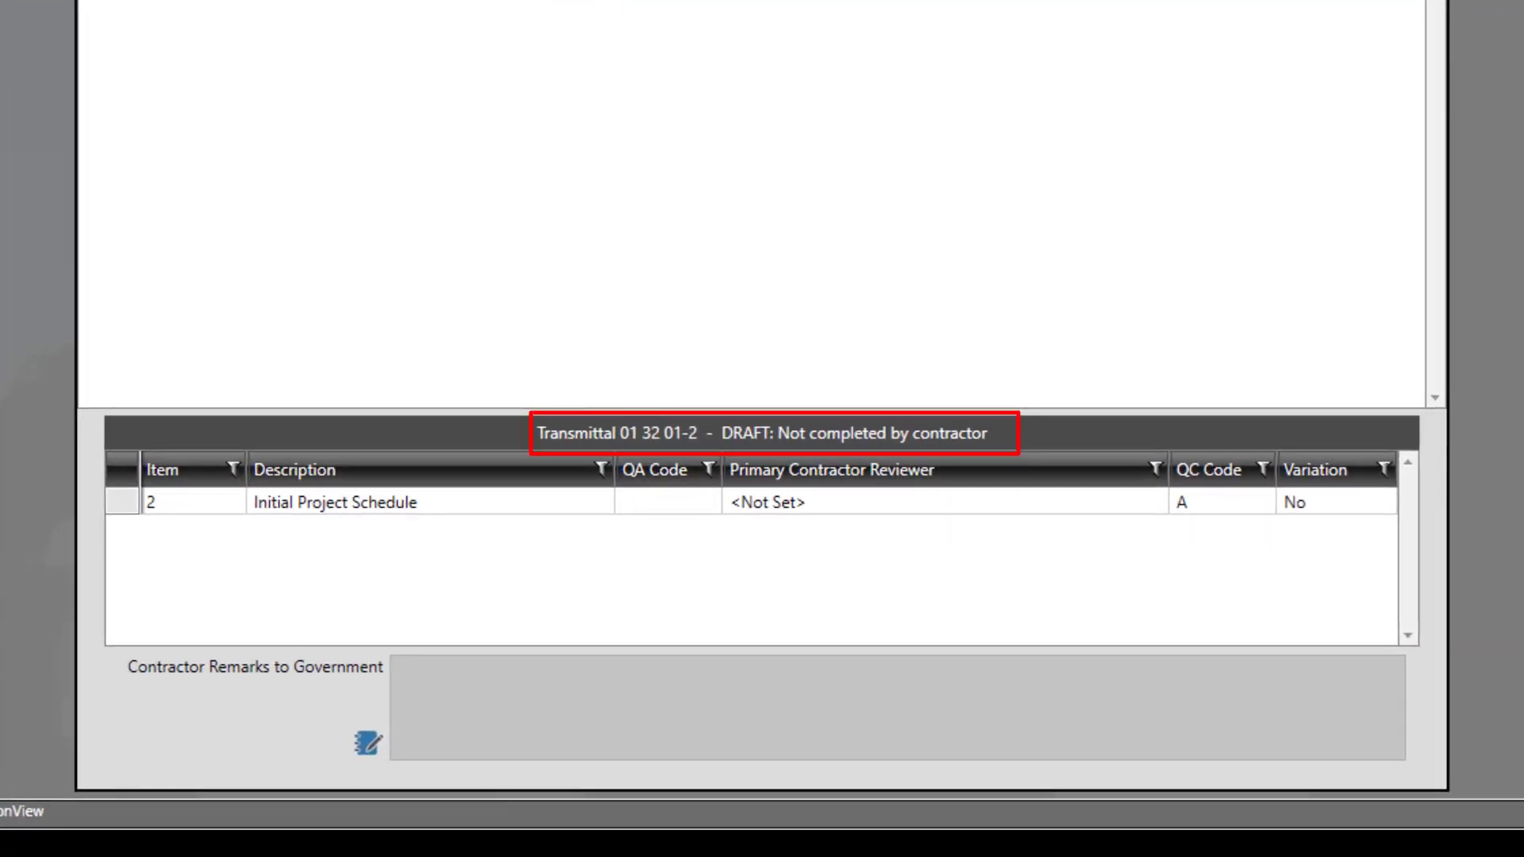
Step: Open transmittal 01 32 01-2 and resubmit its returned Item 2 document package for review
double_click(606, 62)
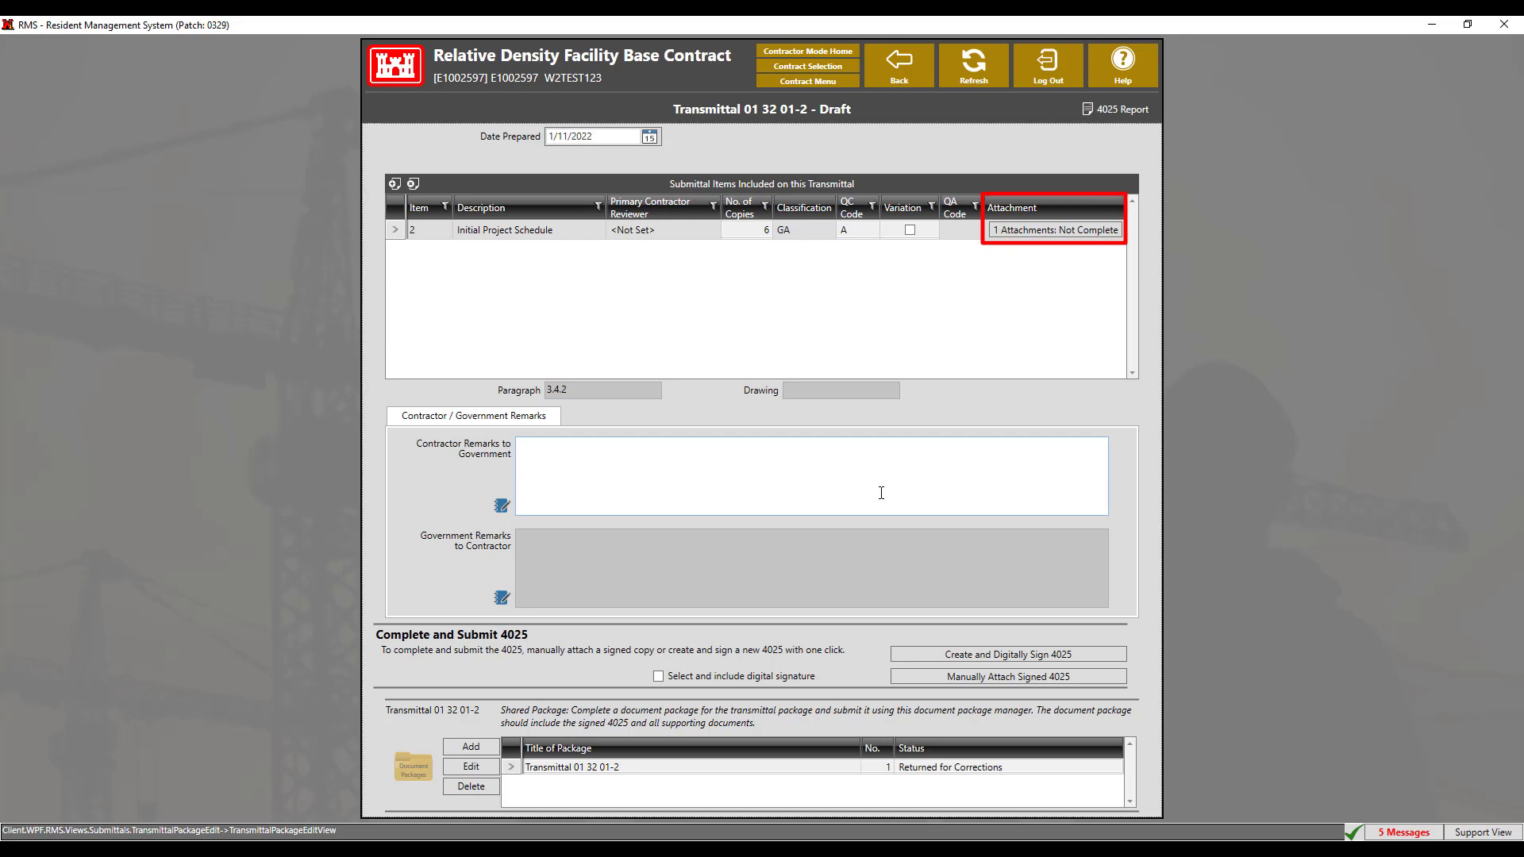
click(1033, 234)
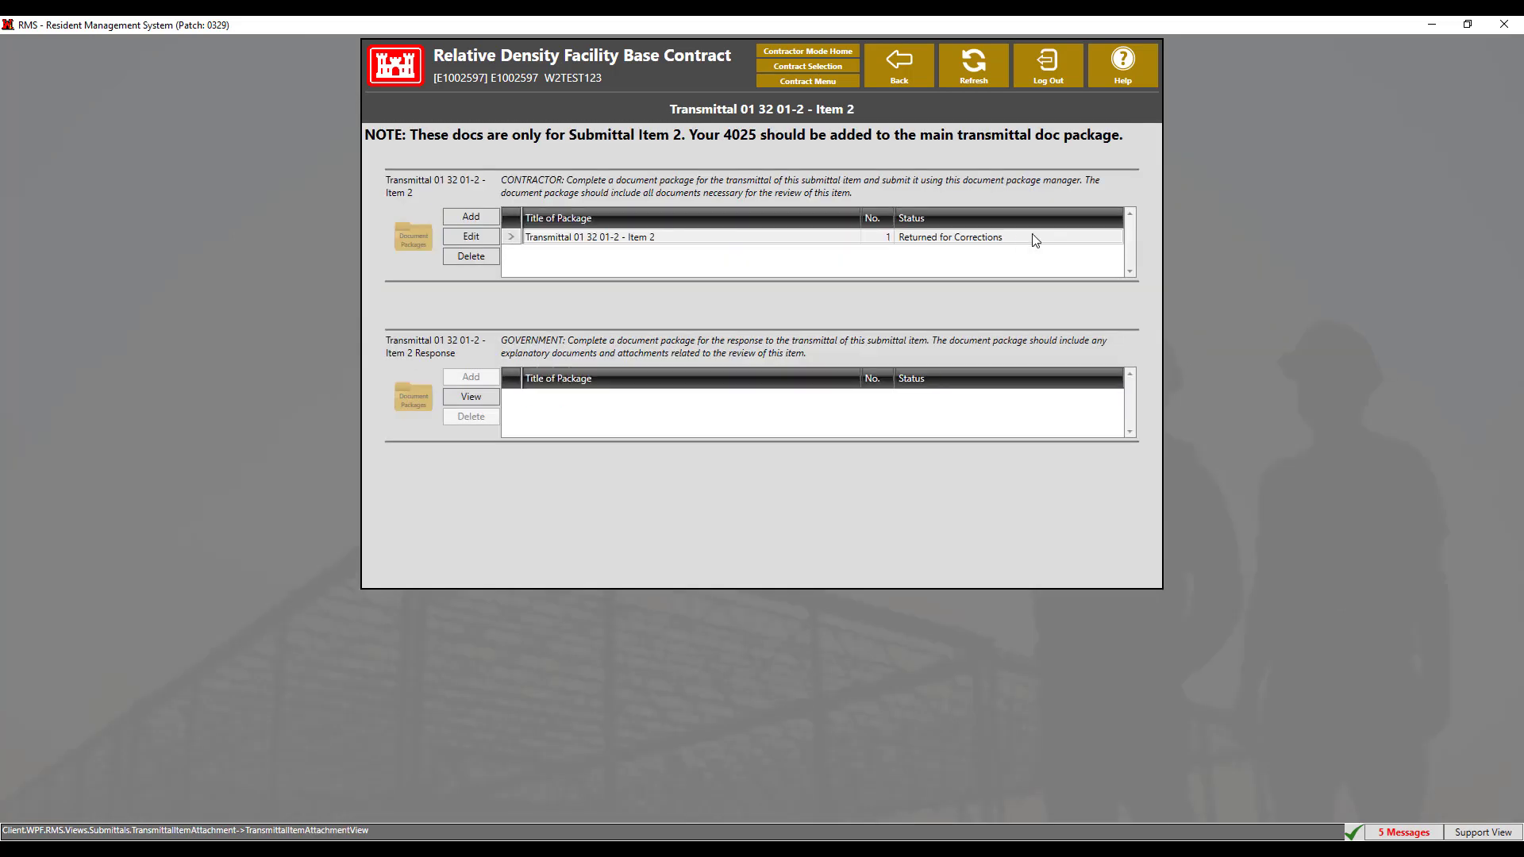
click(1019, 241)
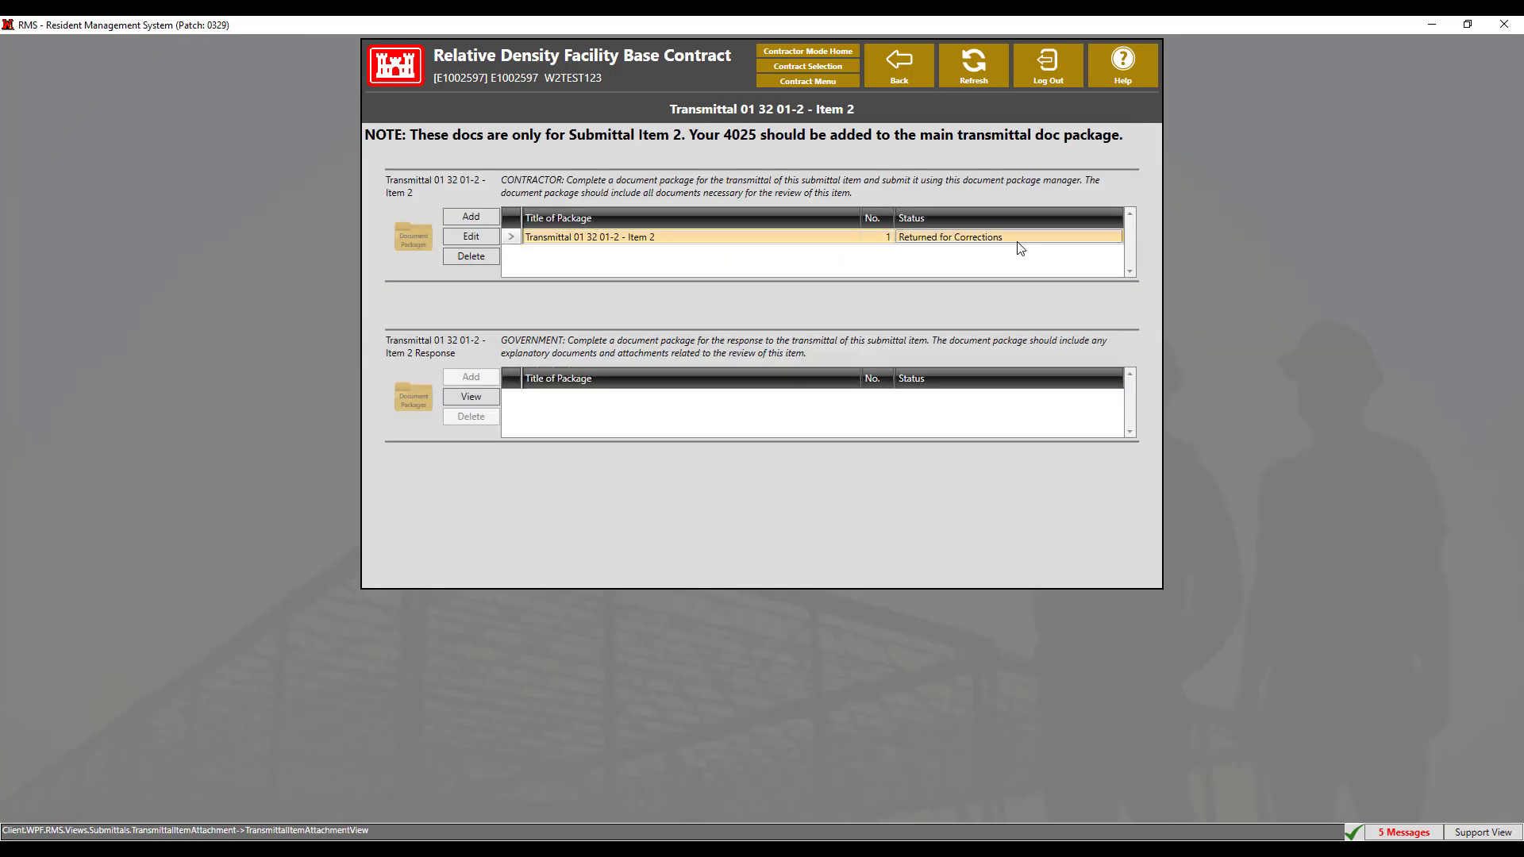
double_click(1017, 235)
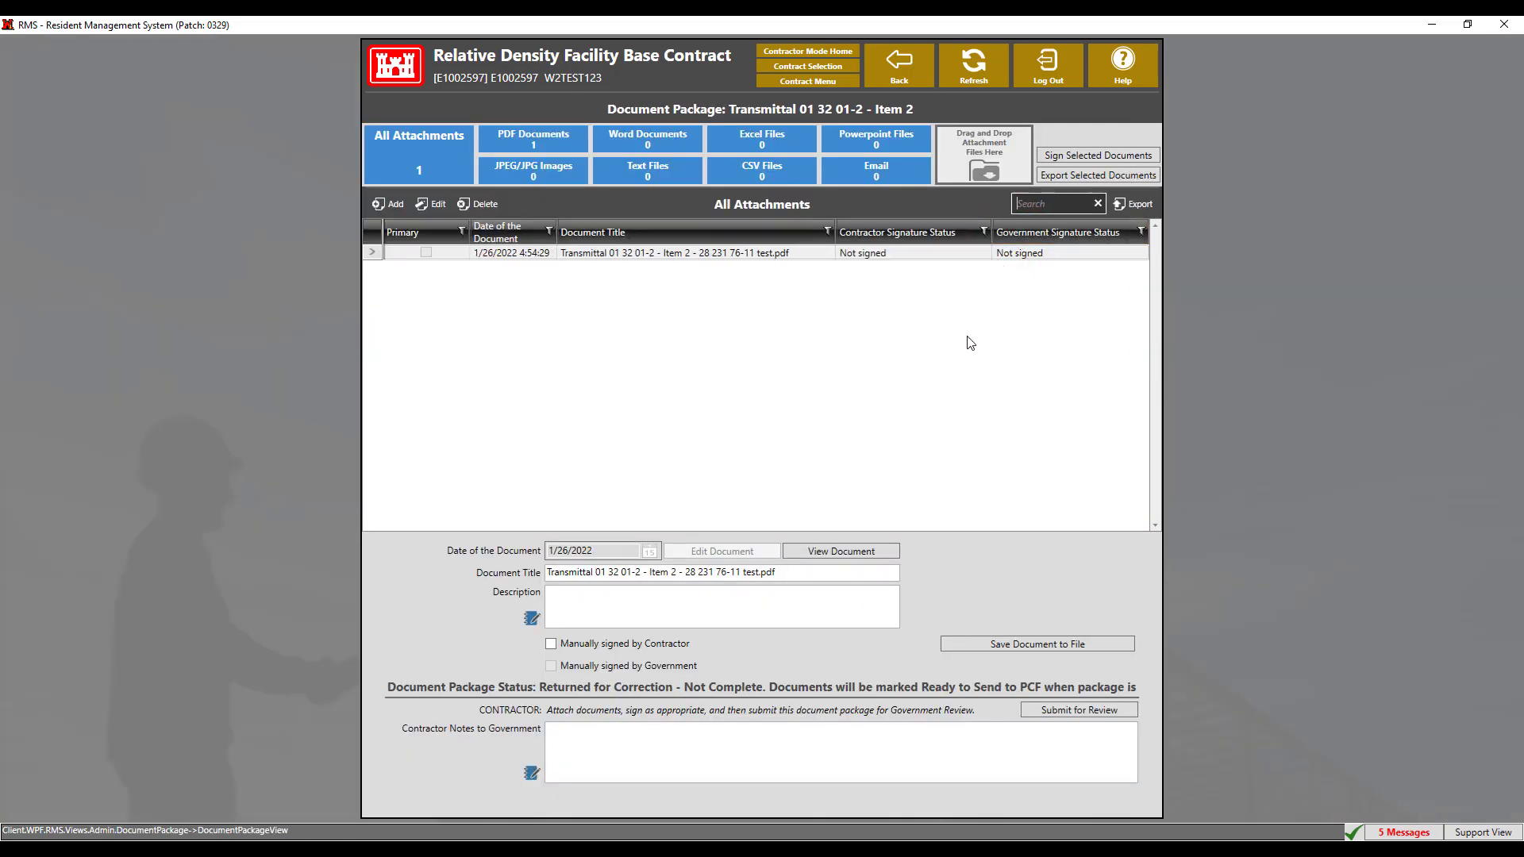
click(1050, 713)
click(721, 605)
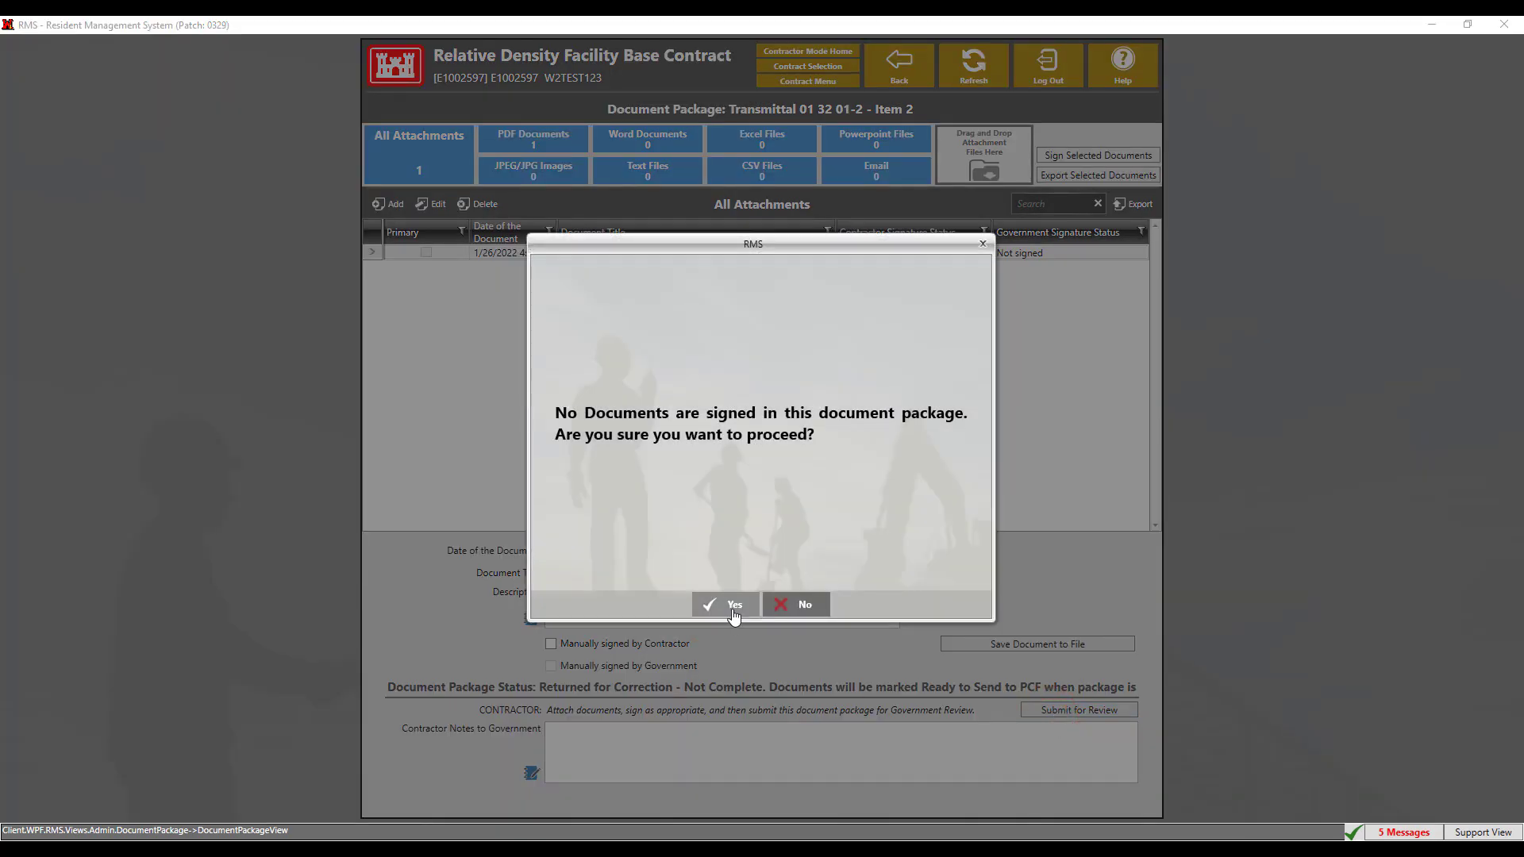
click(724, 601)
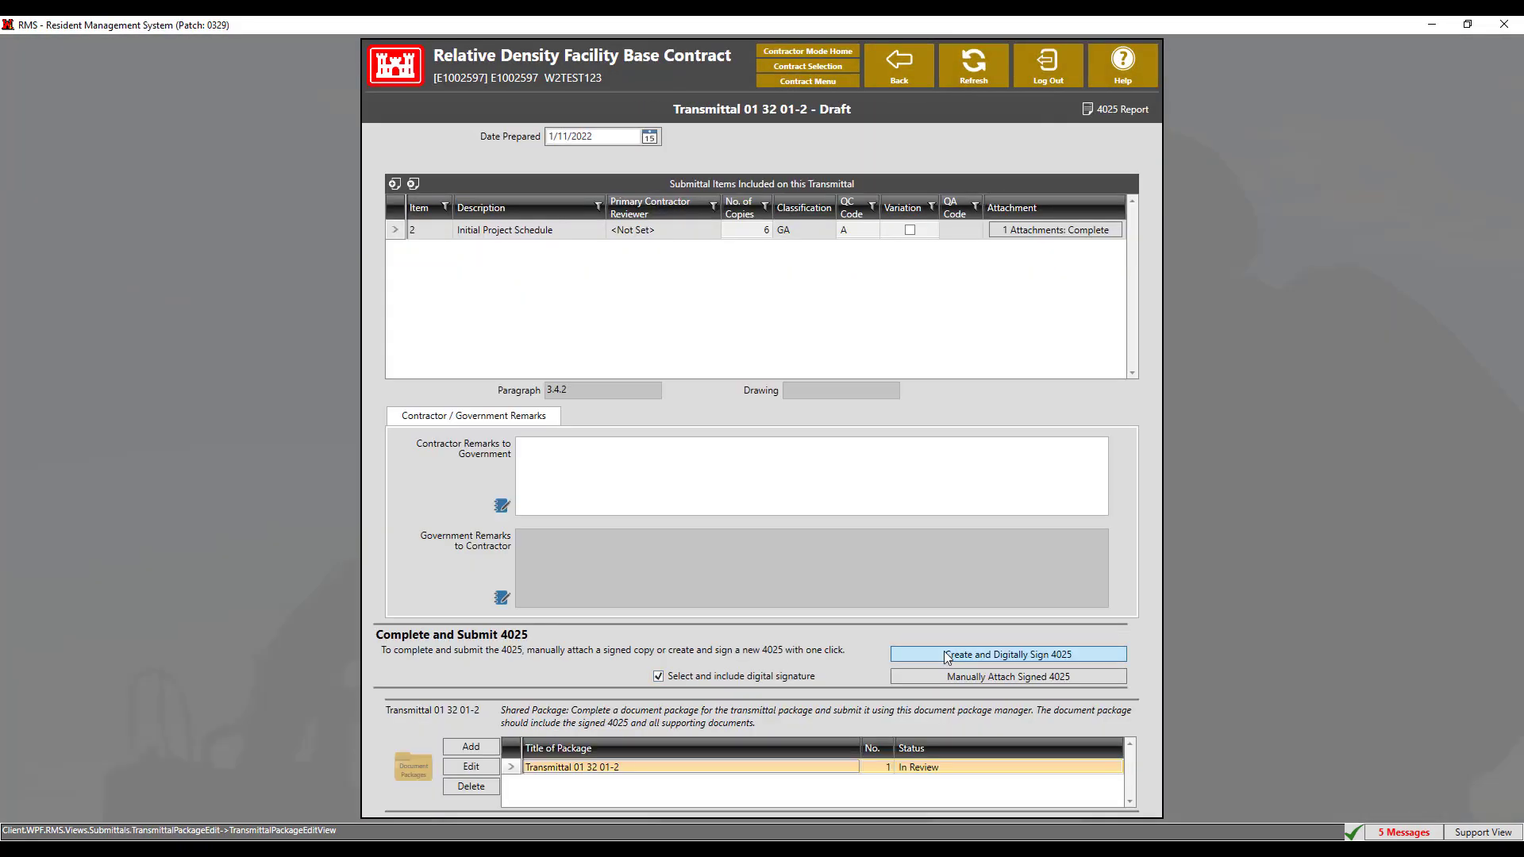
Step: Digitally sign a new 4025, putting shared package 01 32 01-2(2) into review
click(950, 656)
click(754, 484)
click(719, 603)
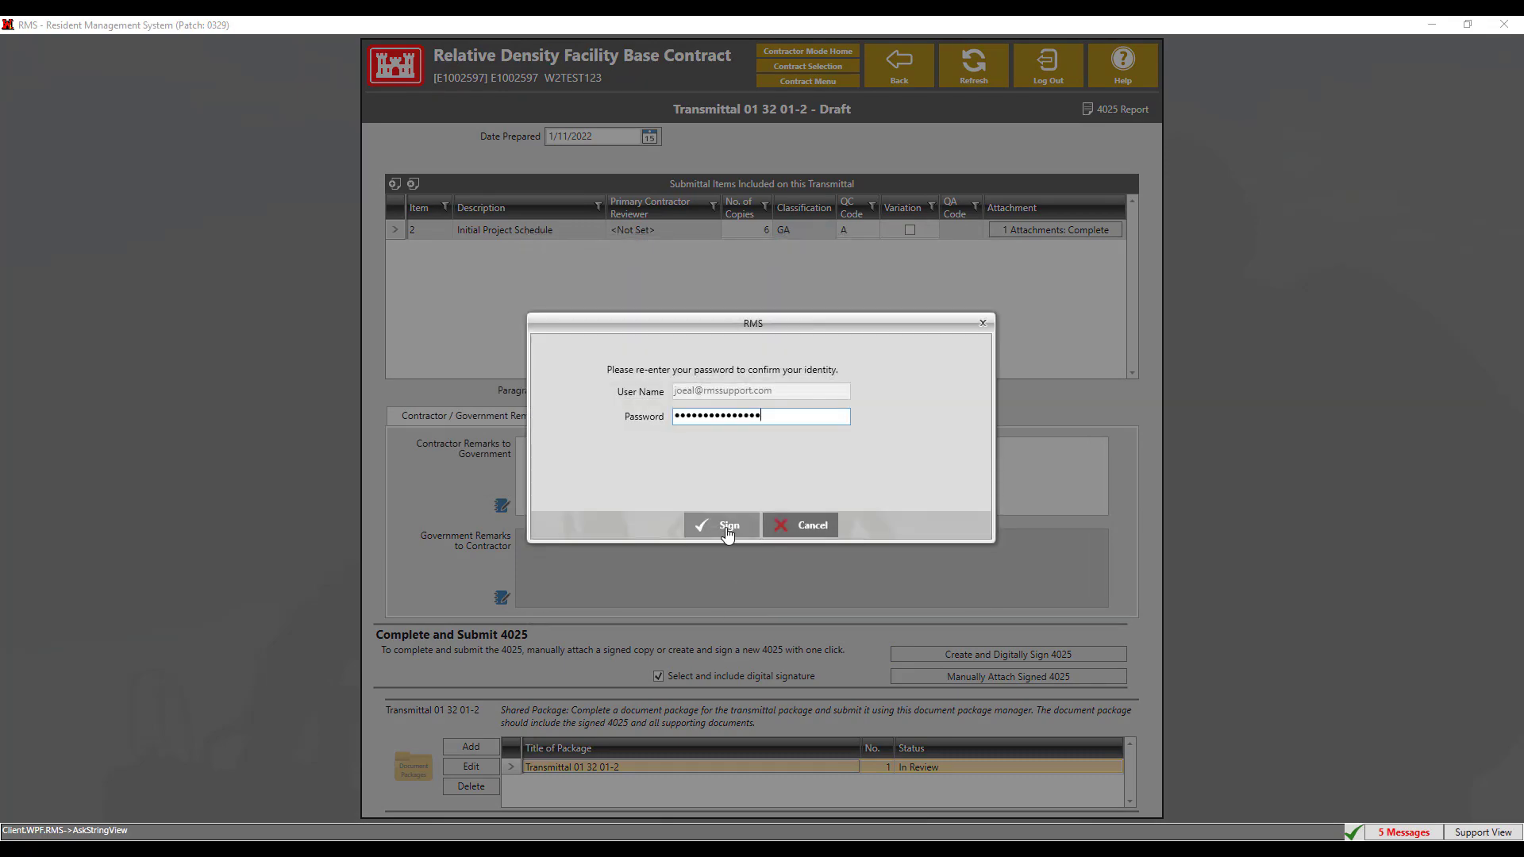
click(721, 521)
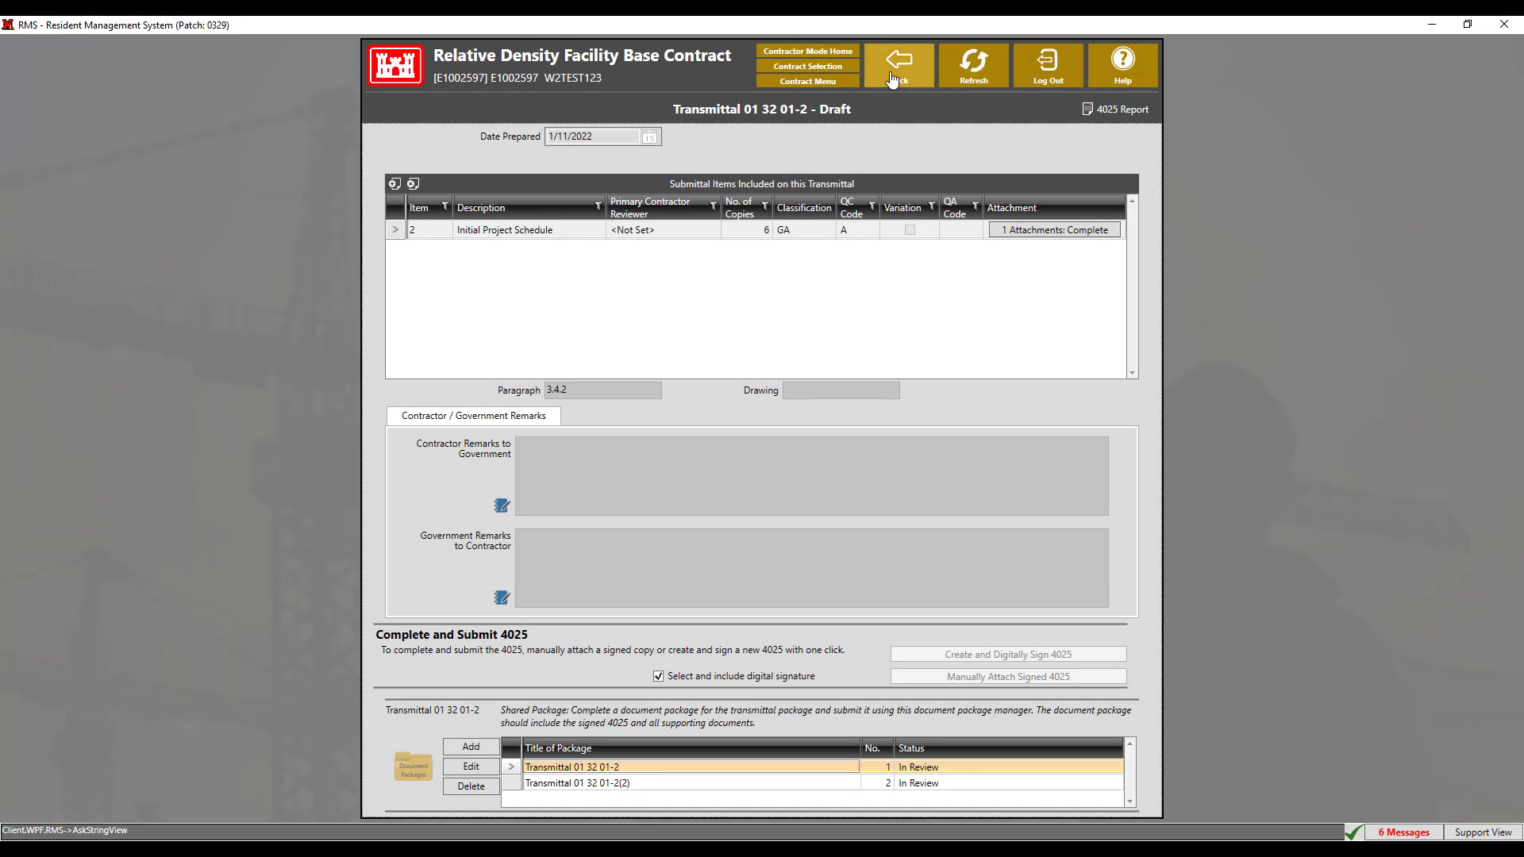
Step: Under Pending Contractor Acknowledgement, set 01 32 01-2's Contractor Received date to 1/25/2022
click(921, 73)
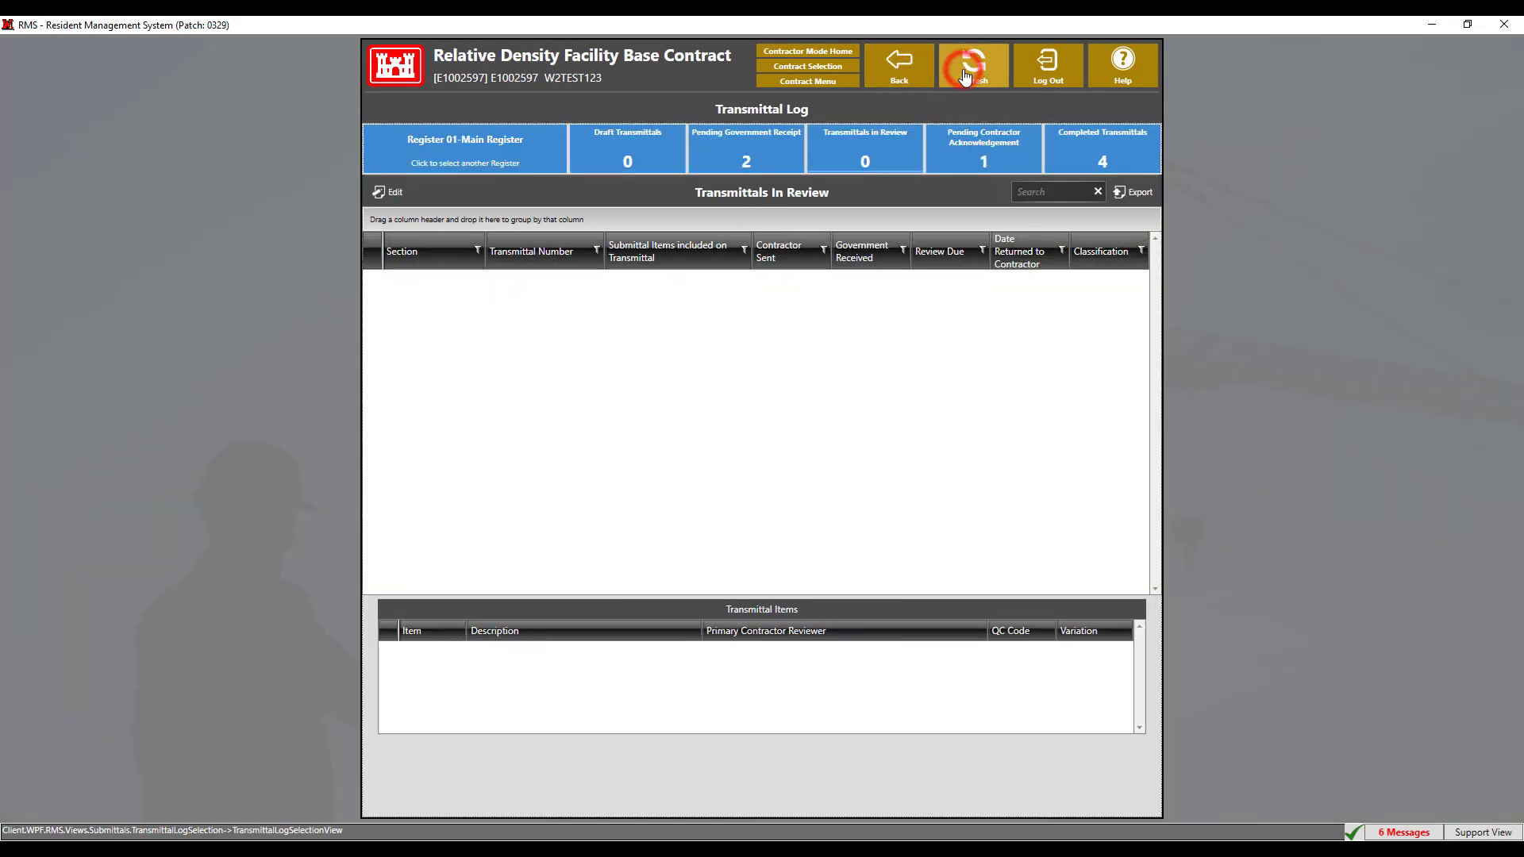
click(987, 159)
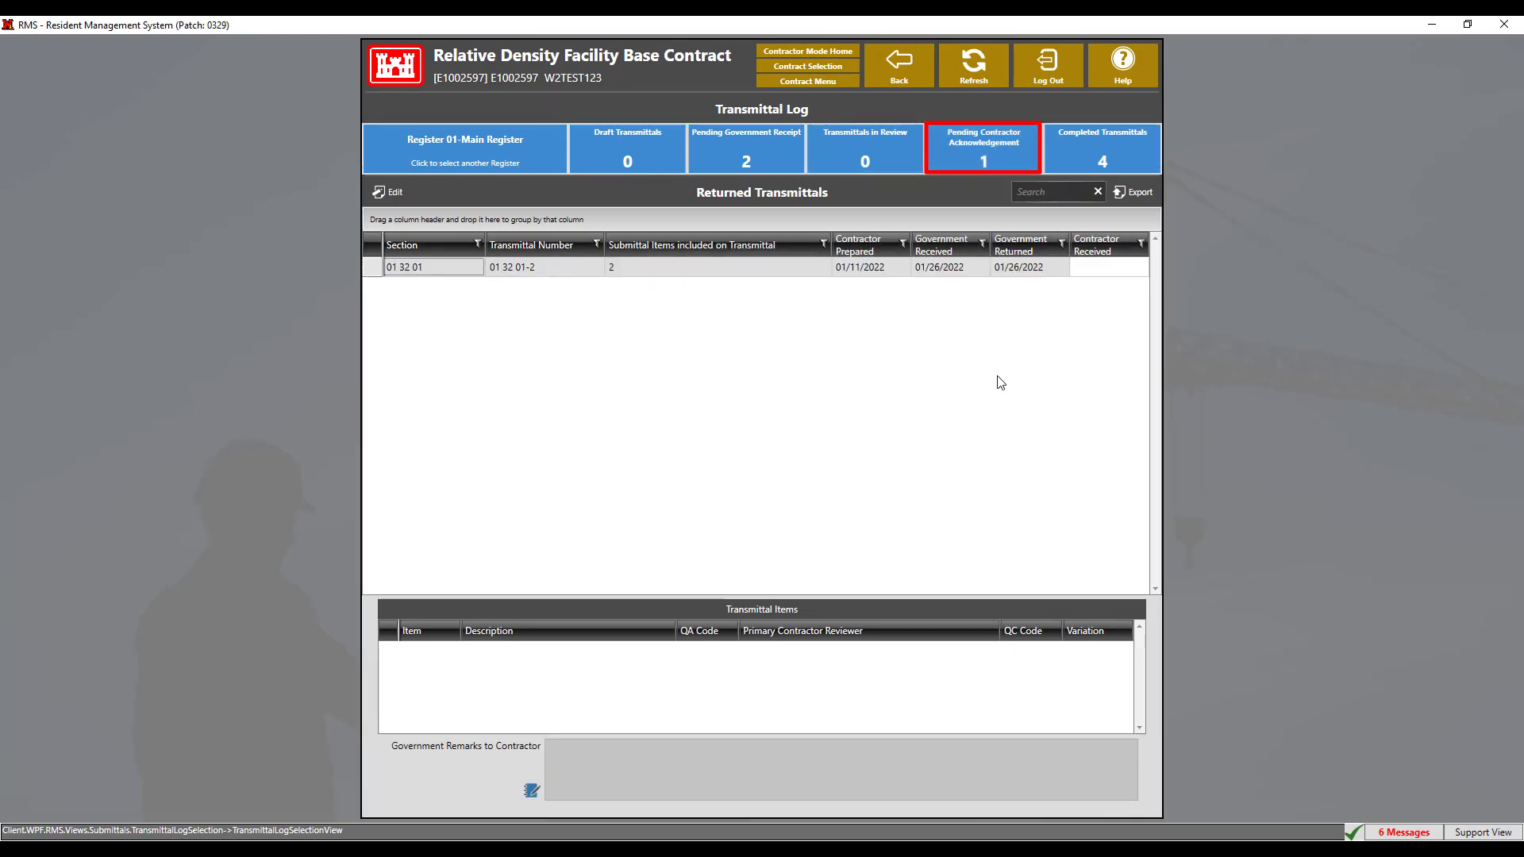
click(1098, 267)
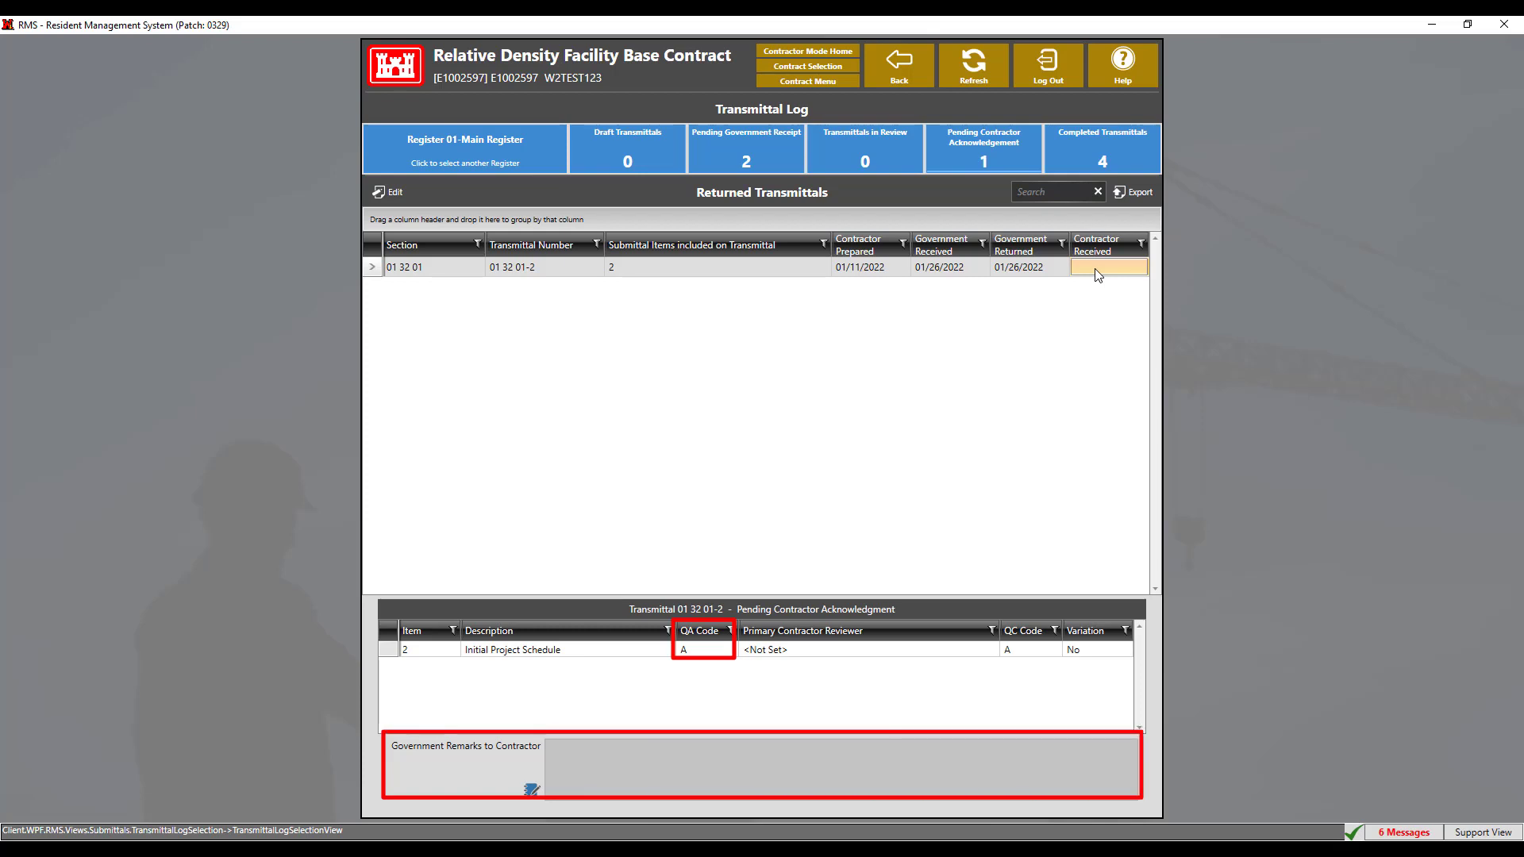
click(1096, 269)
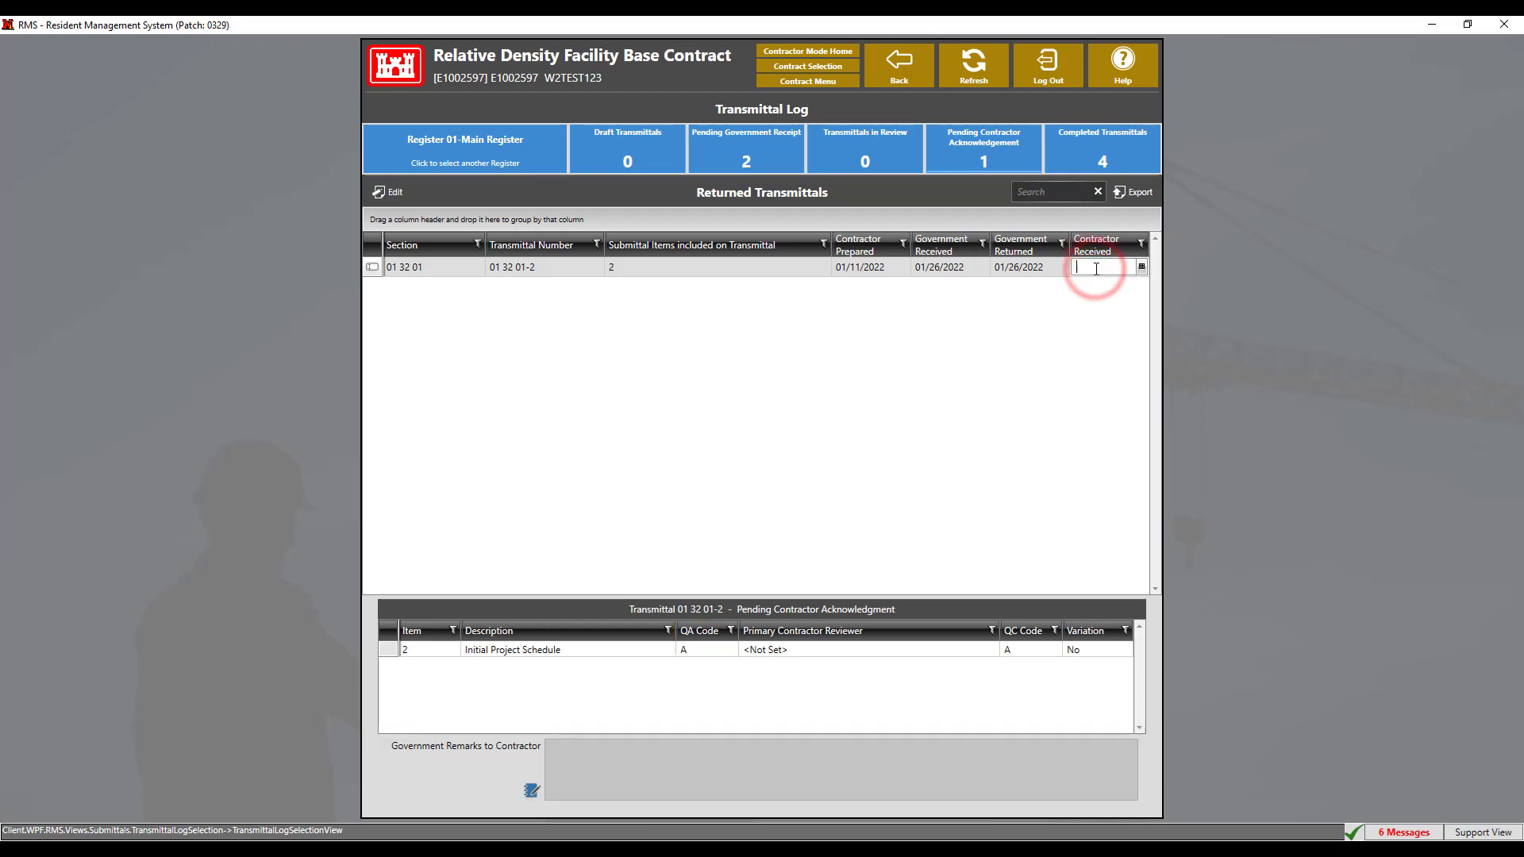
click(1141, 267)
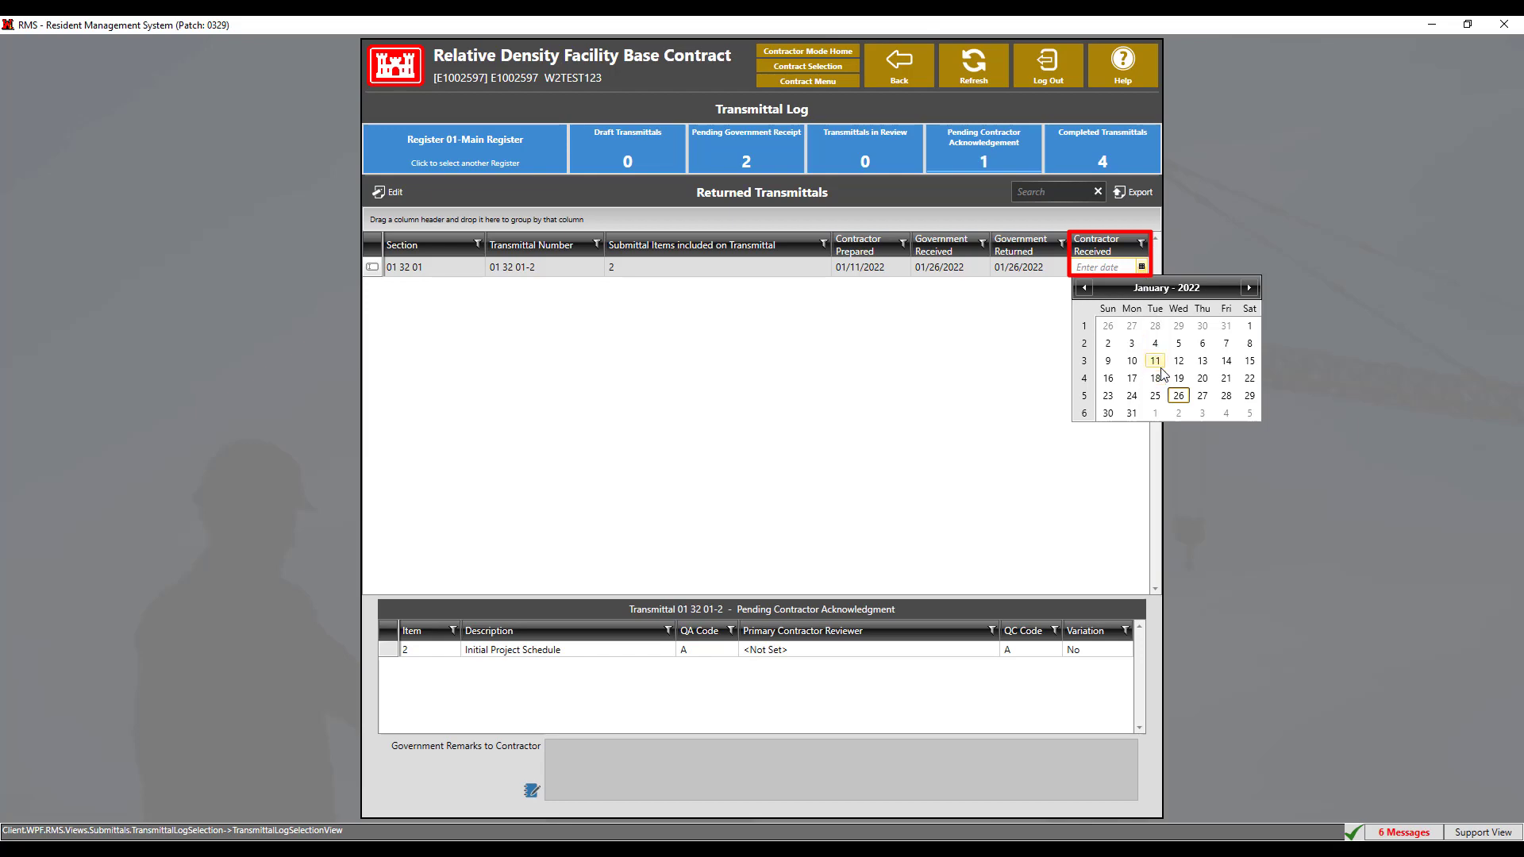
click(1178, 395)
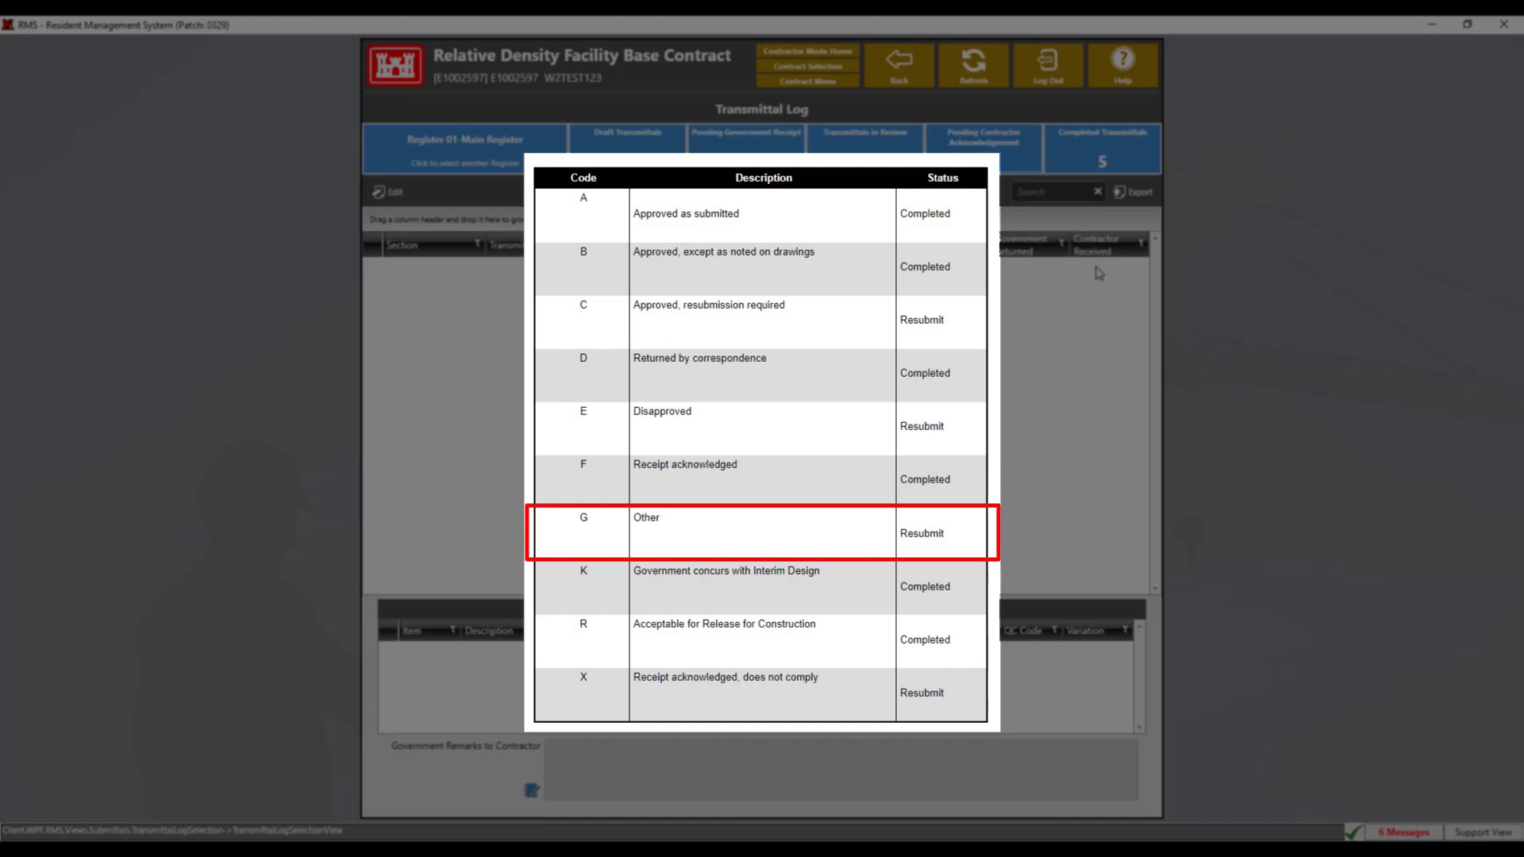
Step: List the five Completed Transmittals and select 01 35 26-1 to view its details
click(1106, 164)
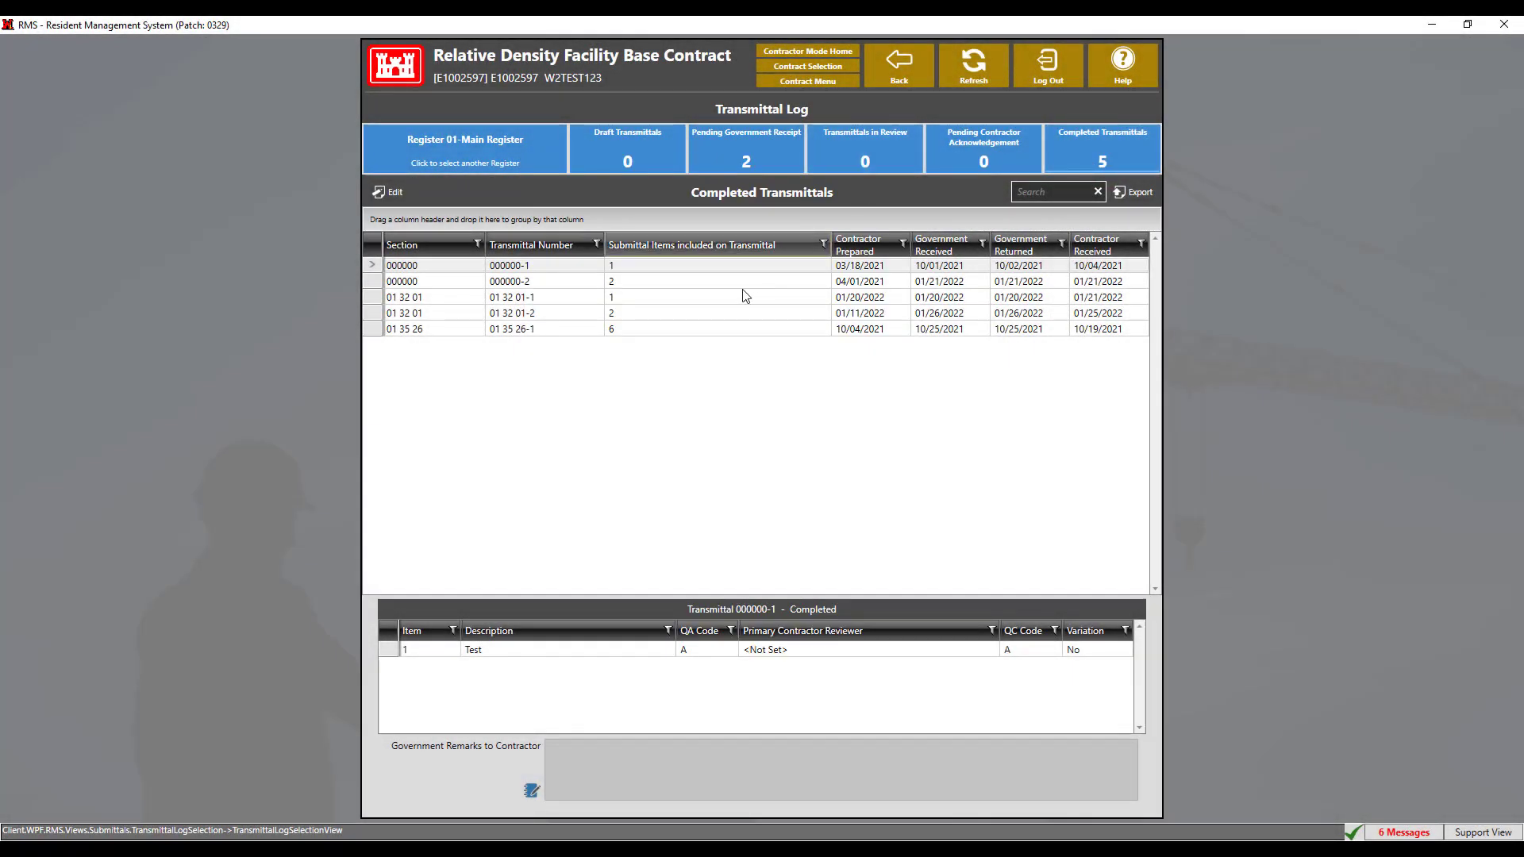
click(767, 333)
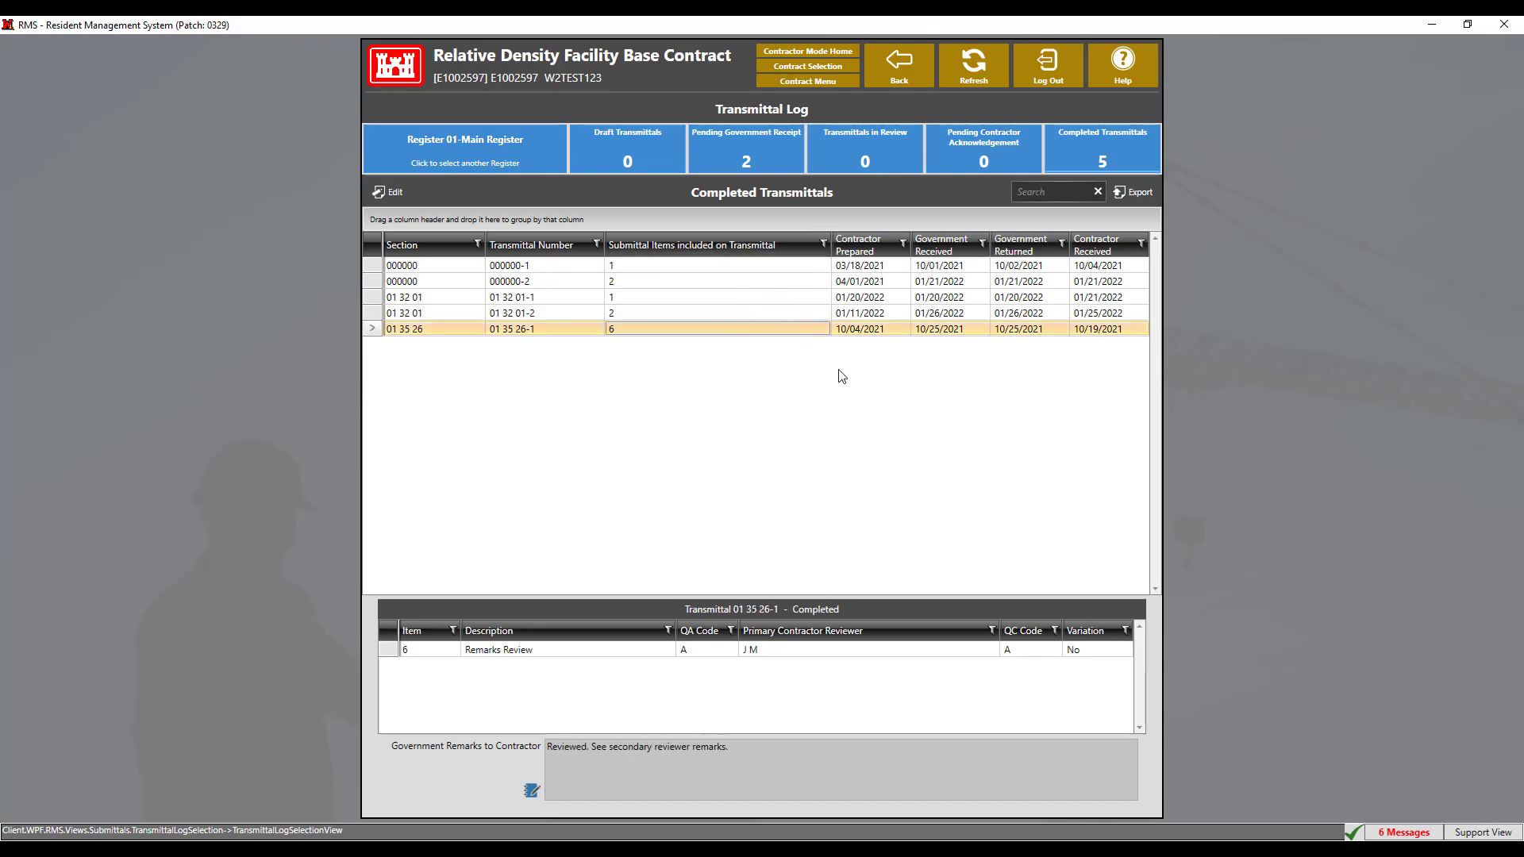